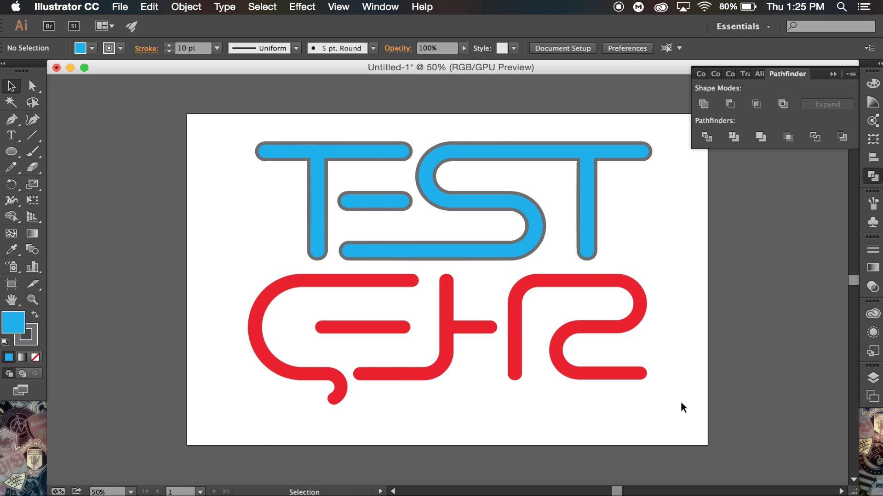
- Marquee-select all of the finished TEST logo artwork on the artboard
drag(681, 404, 298, 141)
- Delete the selected artwork and set colours to blue 00aeef fill with no stroke
key(Delete)
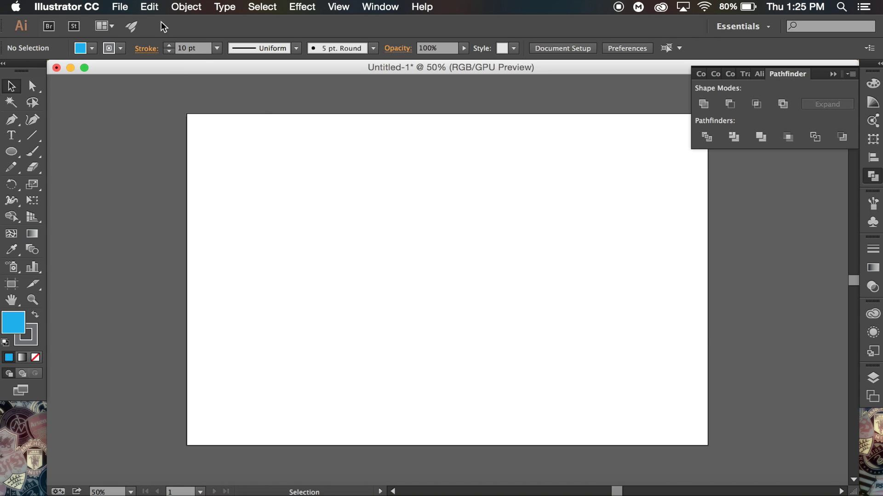
click(28, 337)
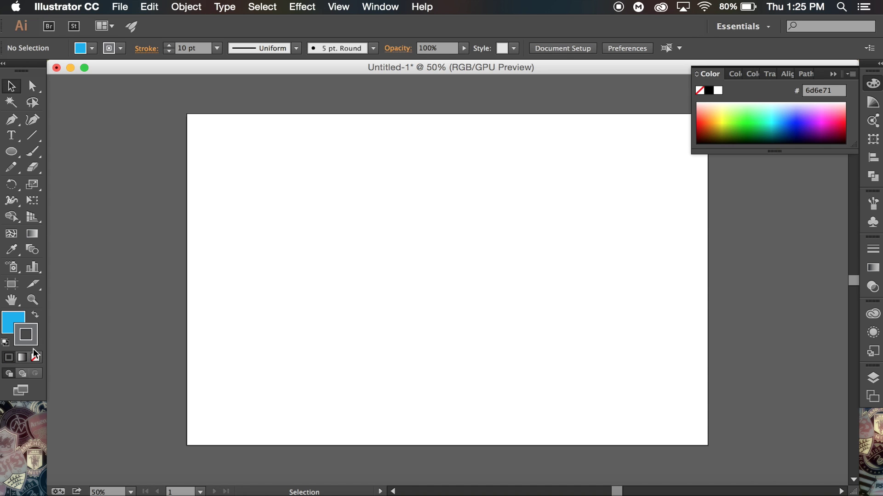
click(36, 357)
click(7, 324)
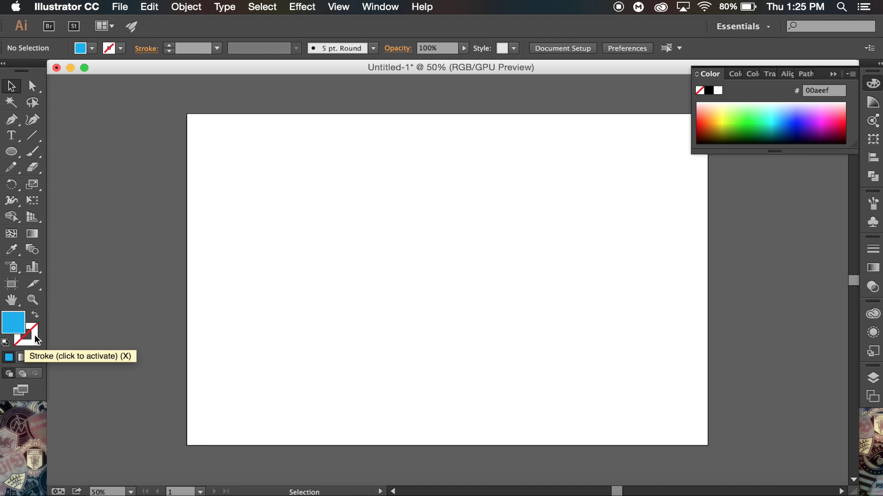
- Draw a flat blue horizontal bar, about 350 × 50 pt, on the upper left
click(12, 154)
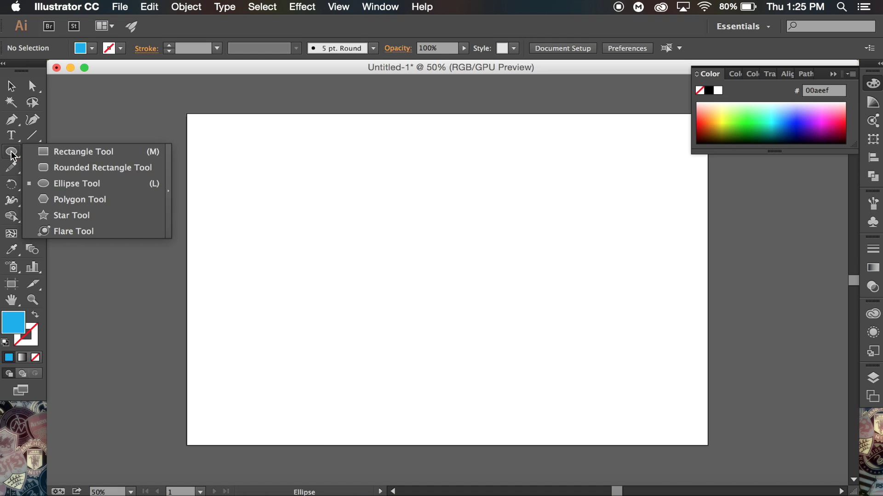
click(74, 154)
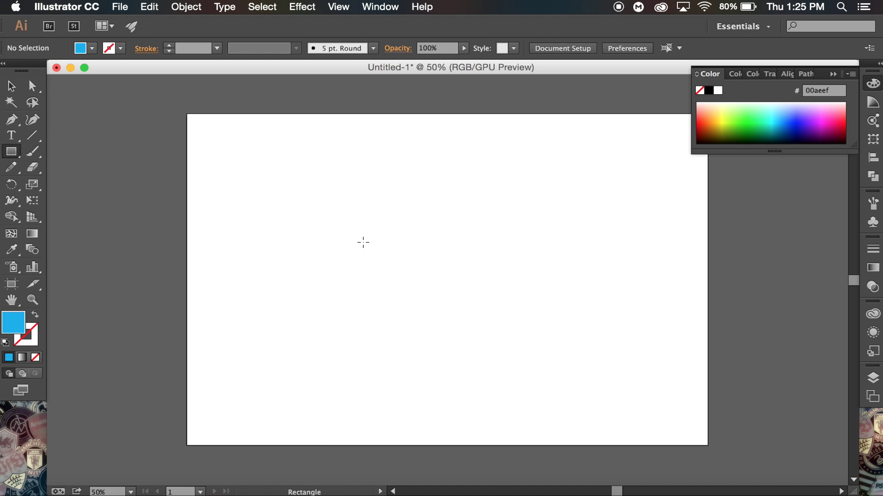
drag(246, 216, 369, 233)
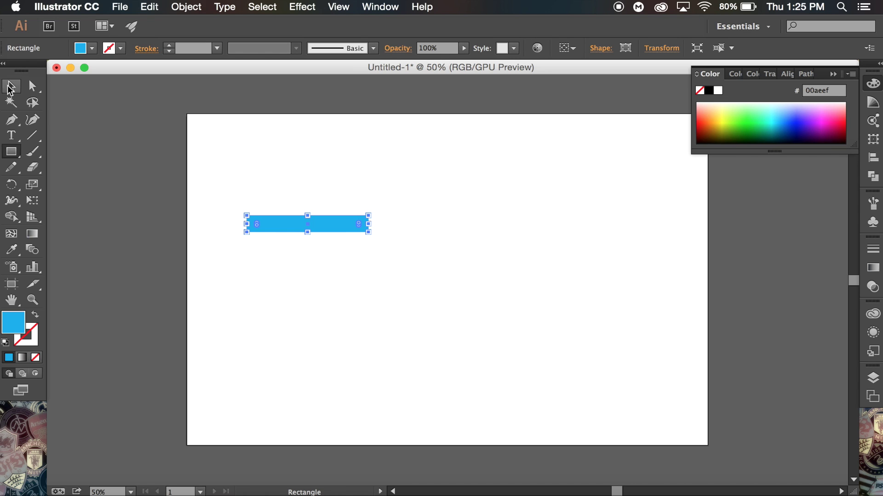
click(12, 86)
click(327, 317)
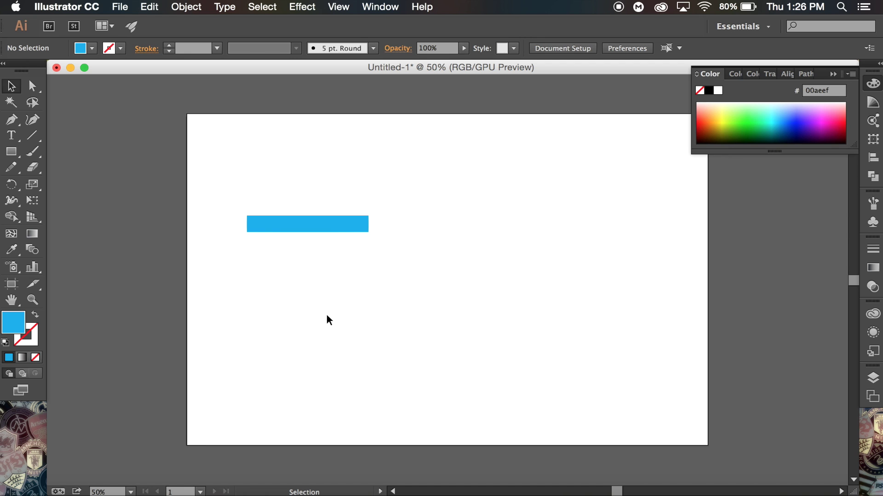
- View the red qehz.png reference logo from the Desktop in Preview, then close it
click(72, 480)
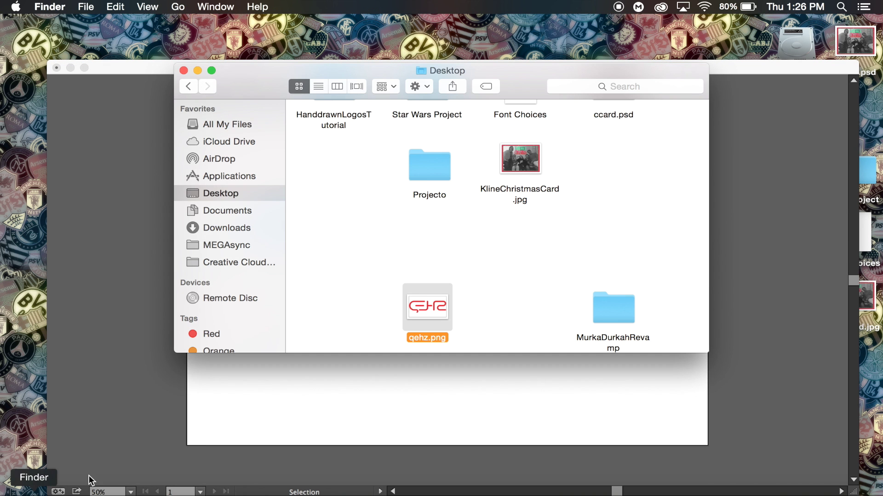
double_click(427, 306)
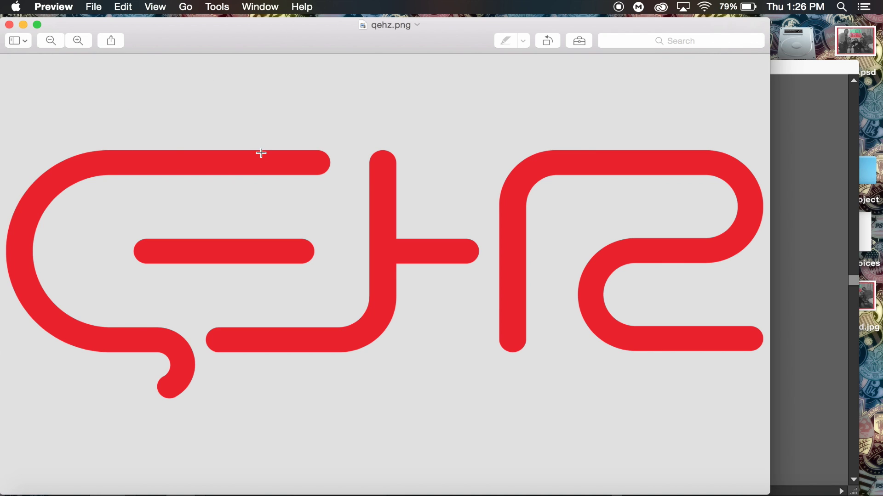
click(9, 25)
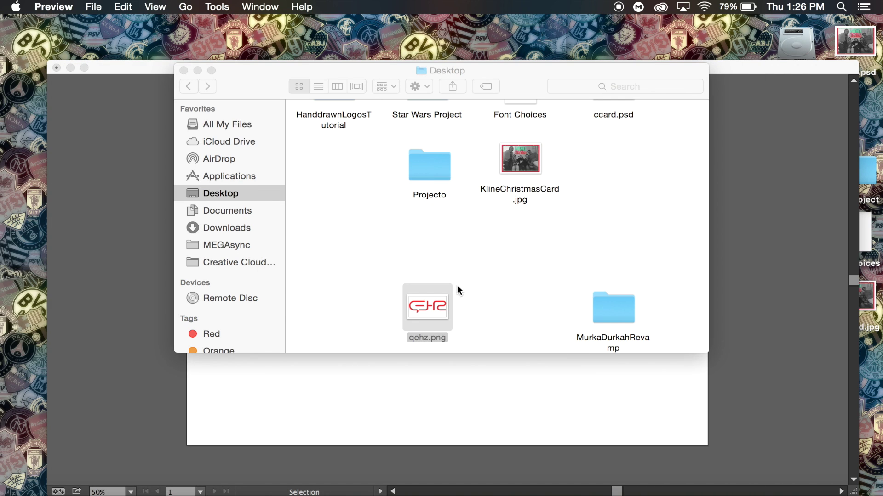
- Duplicate the blue bar, rotate the copy 90° and place it under the bar's centre as the stem
click(444, 418)
click(311, 221)
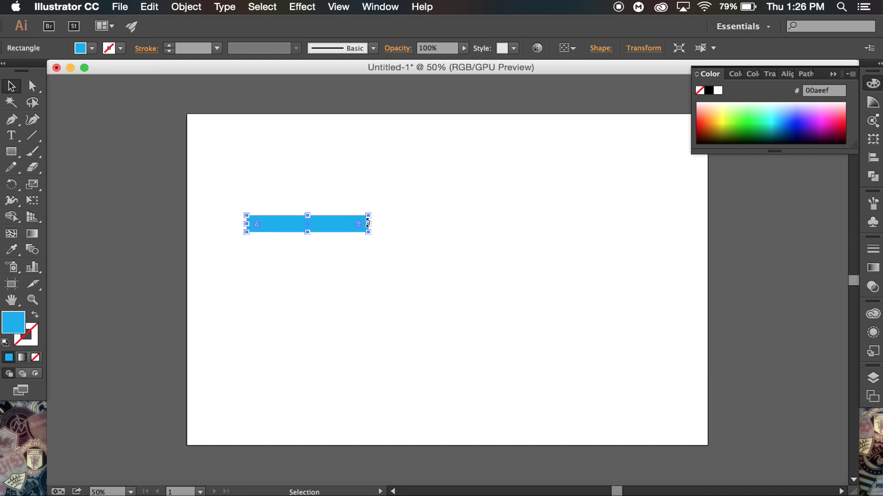
key(a)
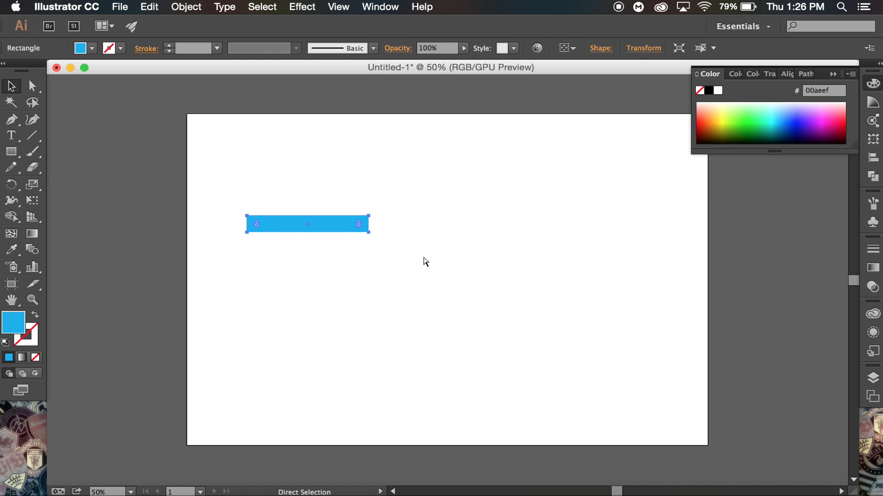
key(super+v)
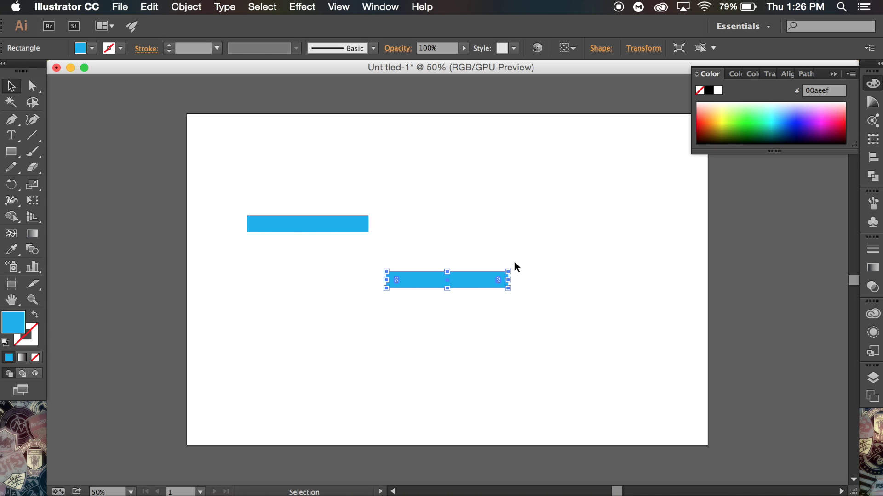
drag(512, 270, 465, 344)
drag(448, 305, 309, 299)
click(389, 336)
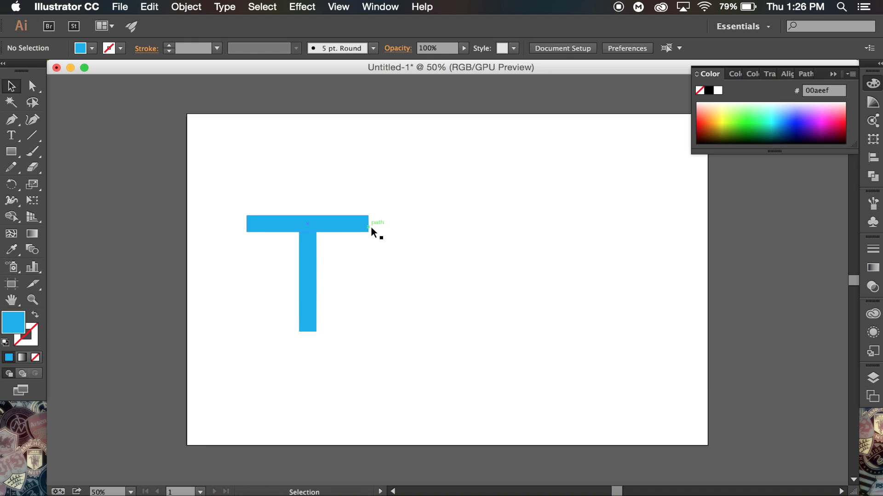
- Duplicate the T's top bar and stretch the top bar farther to the right
click(338, 223)
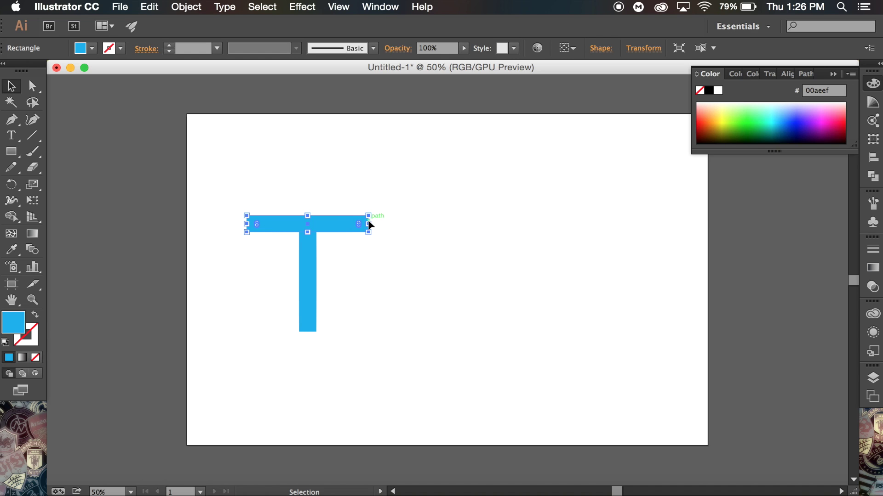
drag(368, 224, 367, 225)
key(a)
key(super+v)
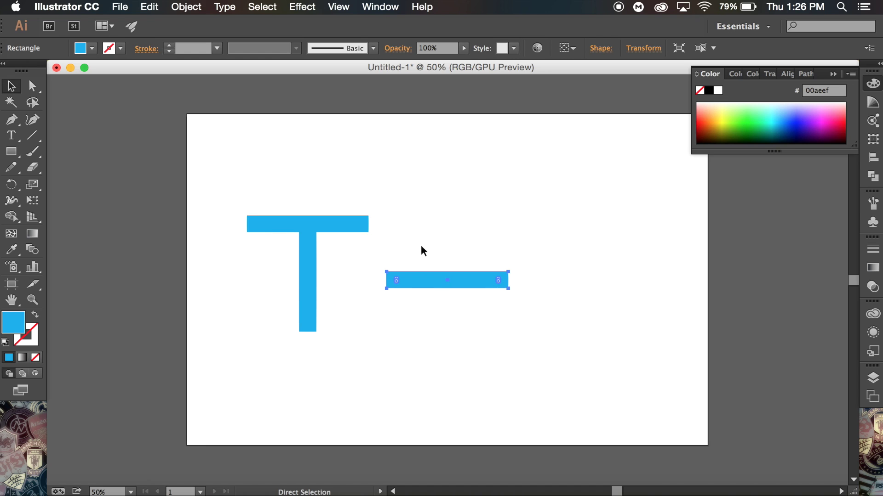
key(v)
click(339, 219)
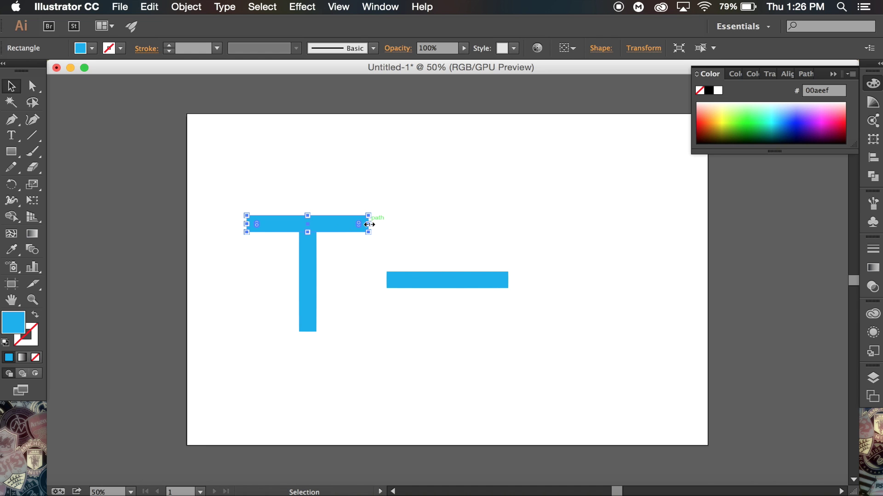
drag(368, 224, 434, 224)
click(460, 318)
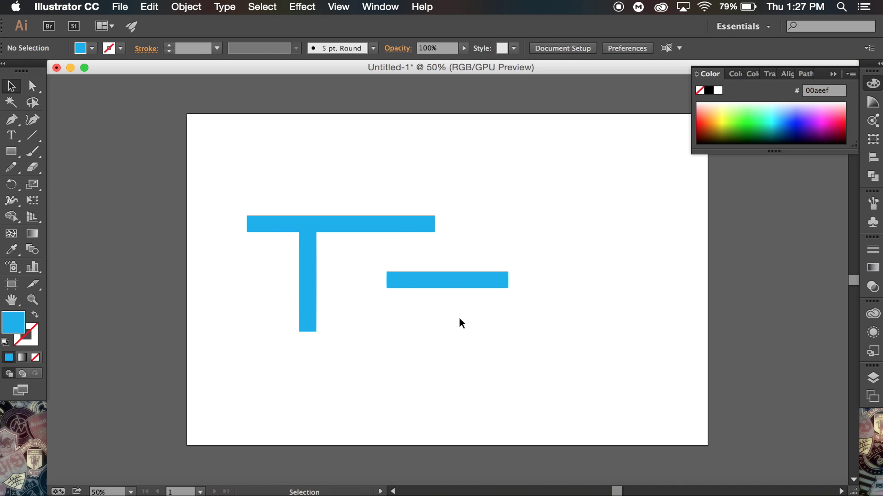
- Move the copied bar beside the stem, shorten it into a middle bar, and add a bottom bar
drag(472, 278, 414, 272)
click(450, 317)
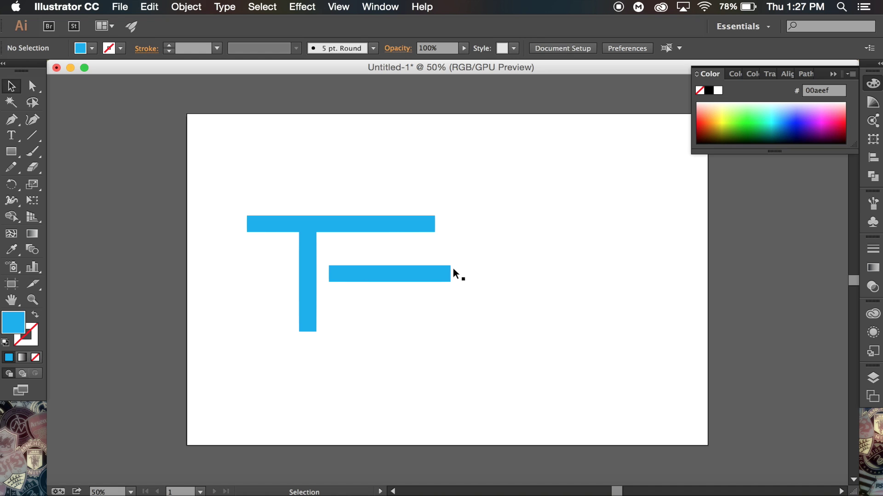
click(440, 272)
drag(450, 274, 388, 280)
drag(473, 281, 396, 330)
click(424, 361)
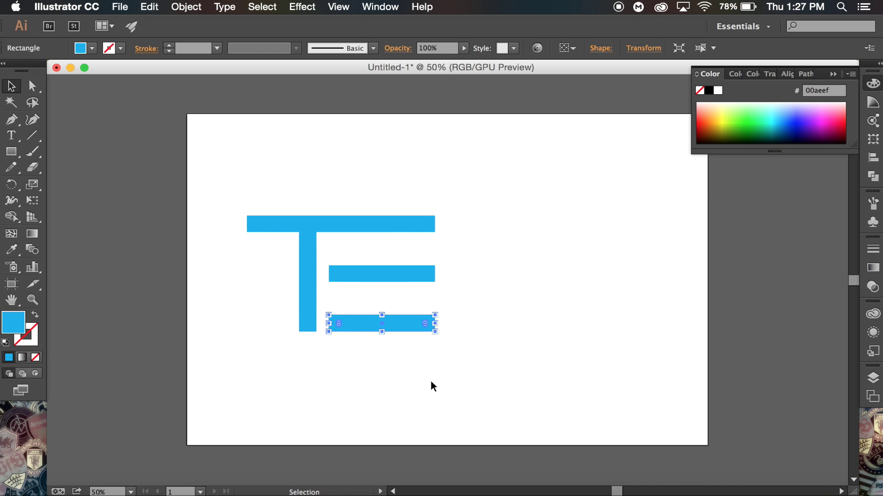
click(431, 381)
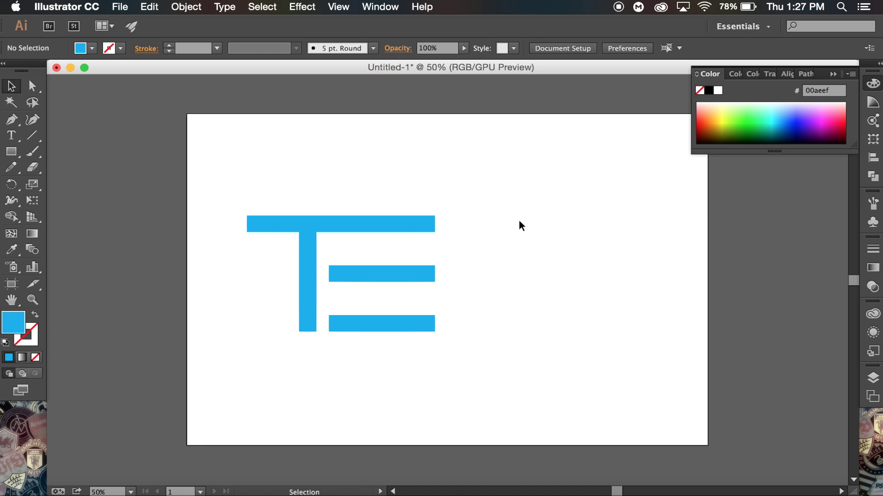
- Lengthen the bottom bar to the right and check its alignment with the middle bar
click(387, 322)
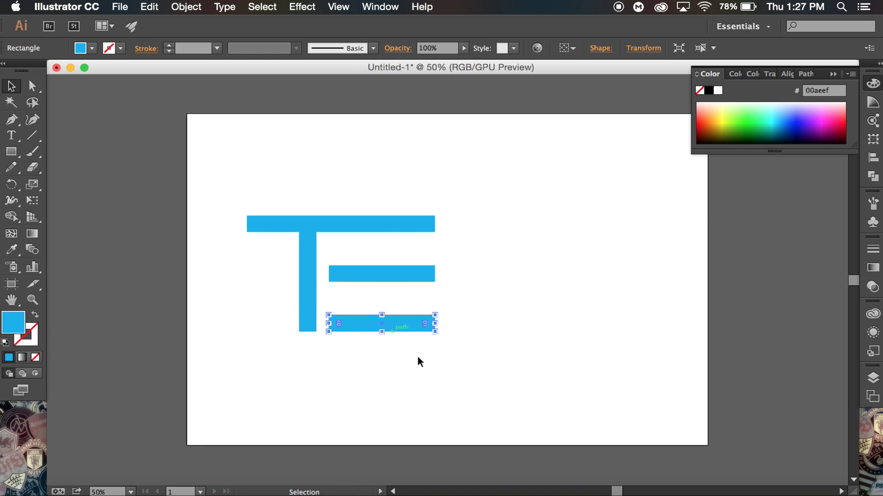
drag(434, 323, 524, 323)
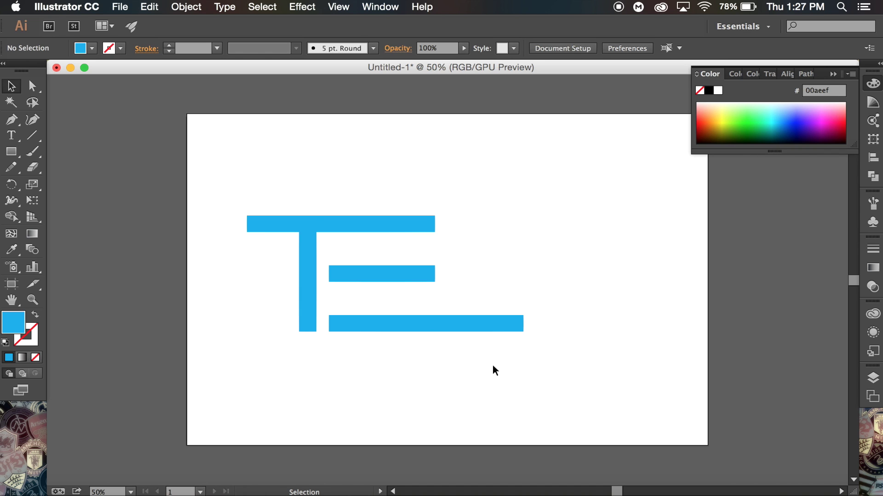
key(super+1)
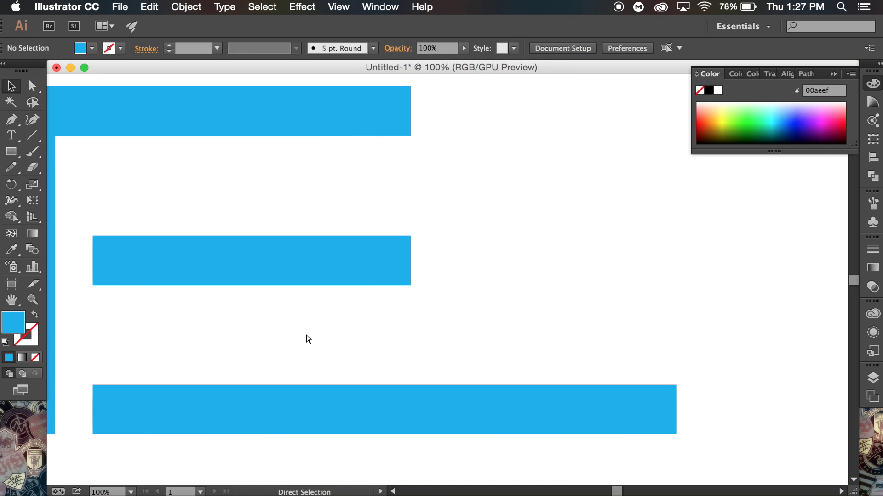
key(super+equal)
scroll(306, 335, down, 5)
scroll(306, 335, left, 8)
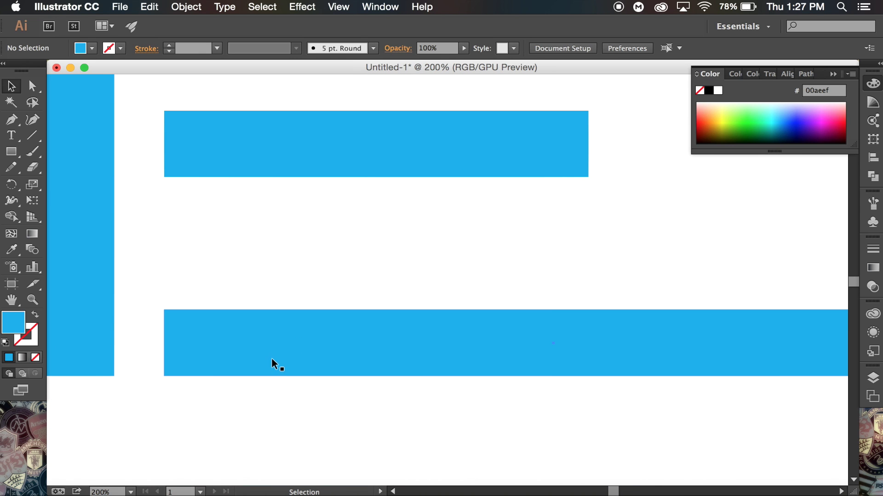
click(271, 358)
drag(296, 354, 295, 357)
mouse_move(164, 342)
mouse_down()
mouse_move(118, 344)
mouse_move(164, 345)
mouse_up()
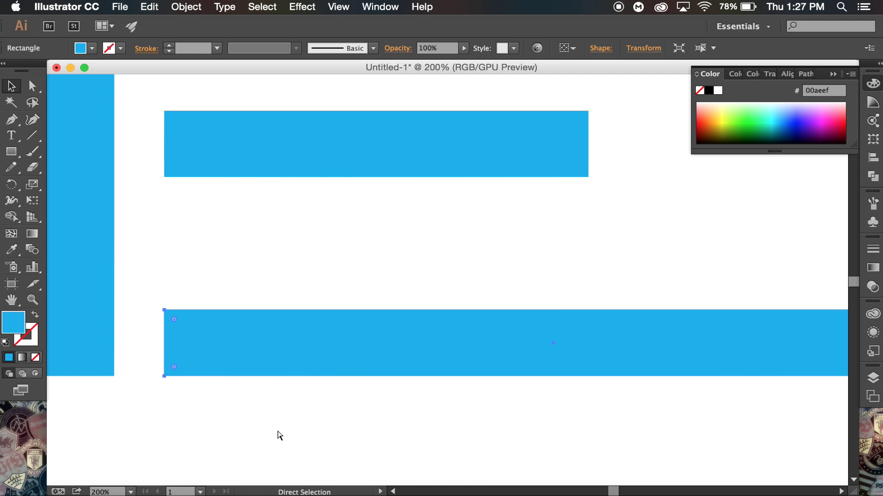
key(super+minus)
key(super+minus)
key(super+minus)
key(super+minus)
key(super+equal)
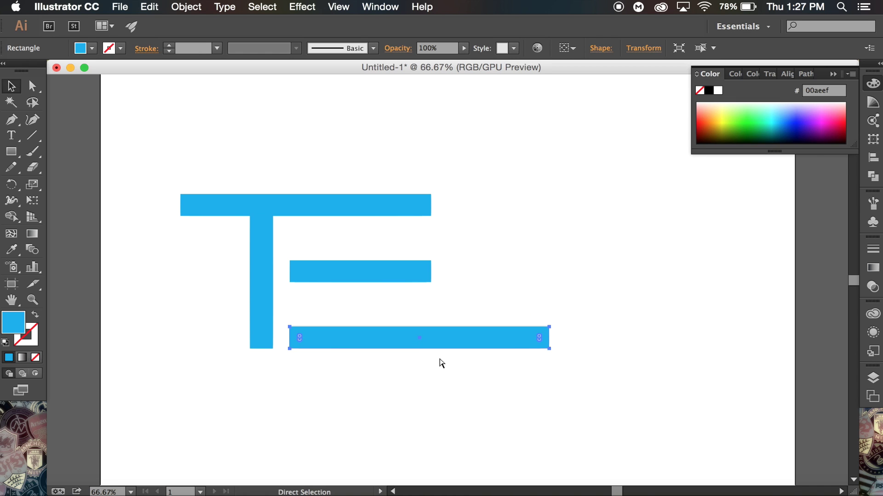
click(536, 378)
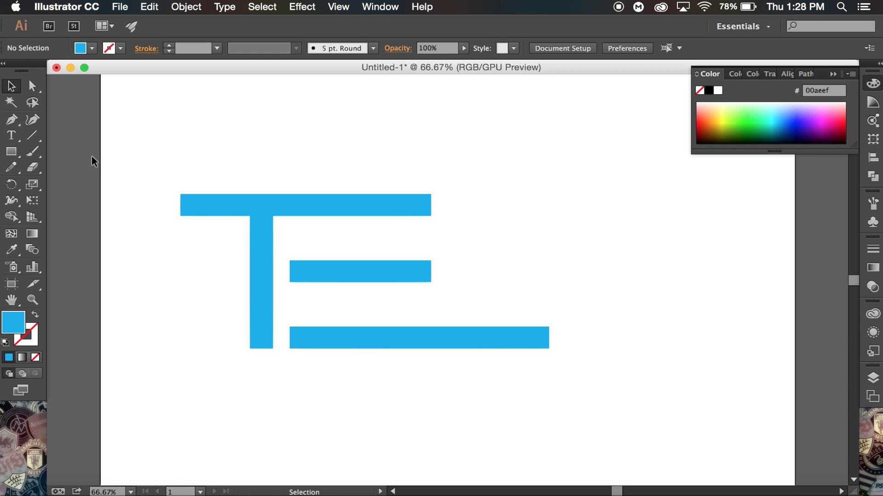
- Draw a 200 × 200 pt blue circle and move it onto the bottom bar's right end
drag(11, 155, 65, 181)
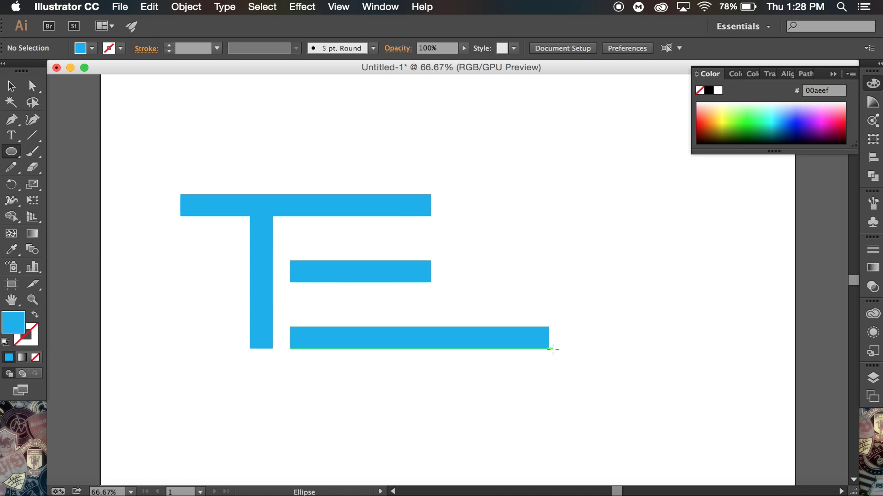
drag(549, 349, 460, 260)
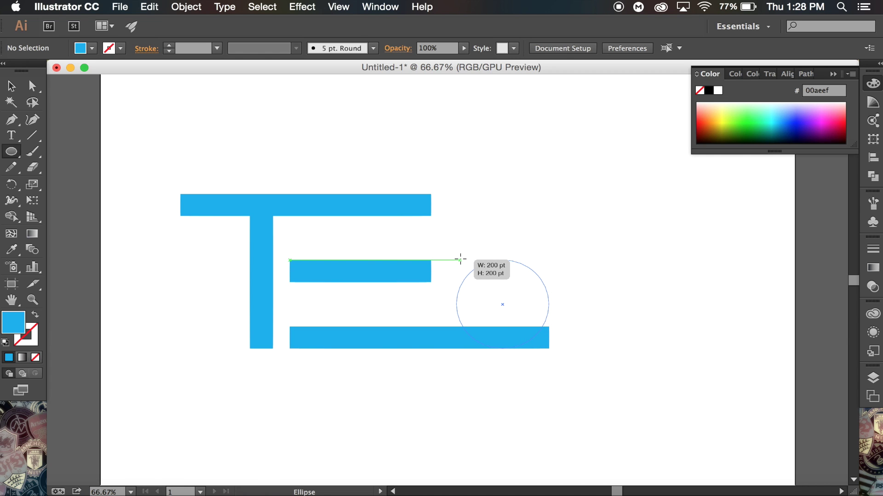
drag(460, 260, 502, 260)
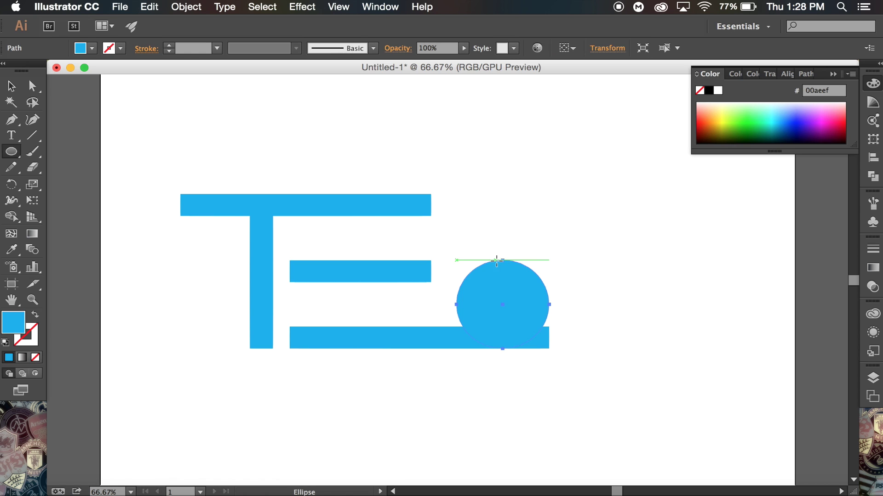
key(v)
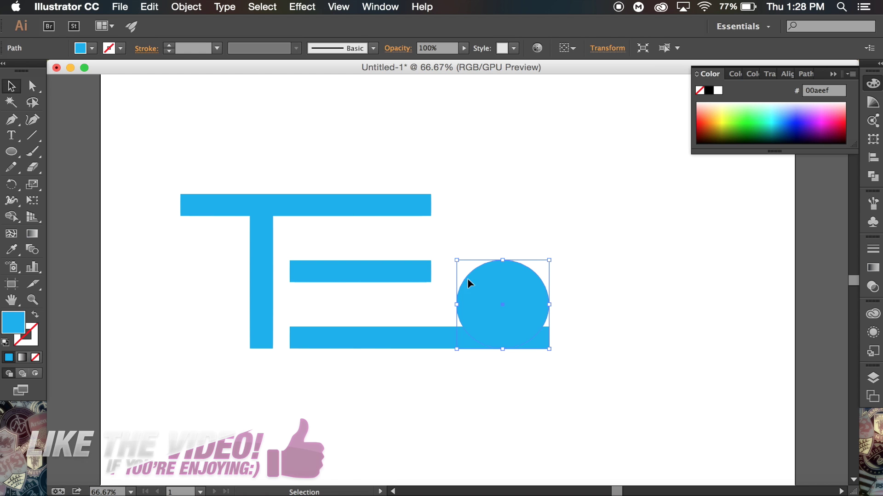
drag(520, 297, 568, 300)
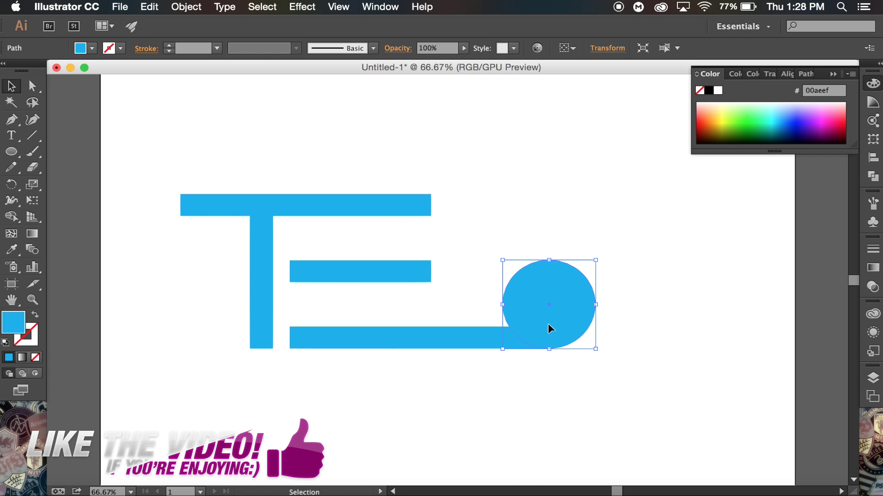
click(599, 385)
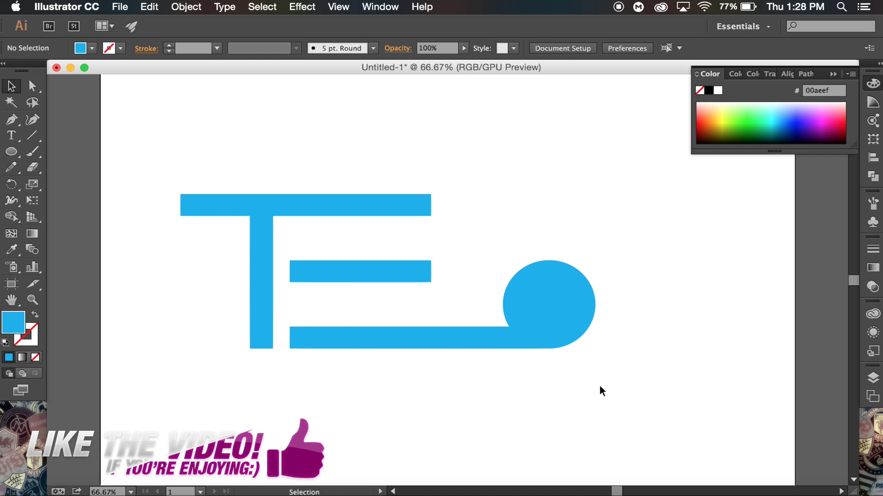
- Draw a green rectangle covering the circle's left half
click(8, 153)
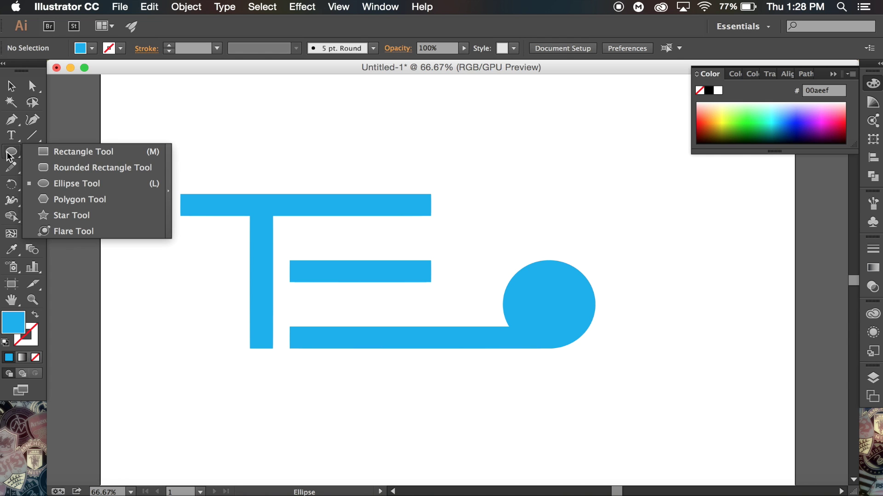
click(88, 156)
click(92, 48)
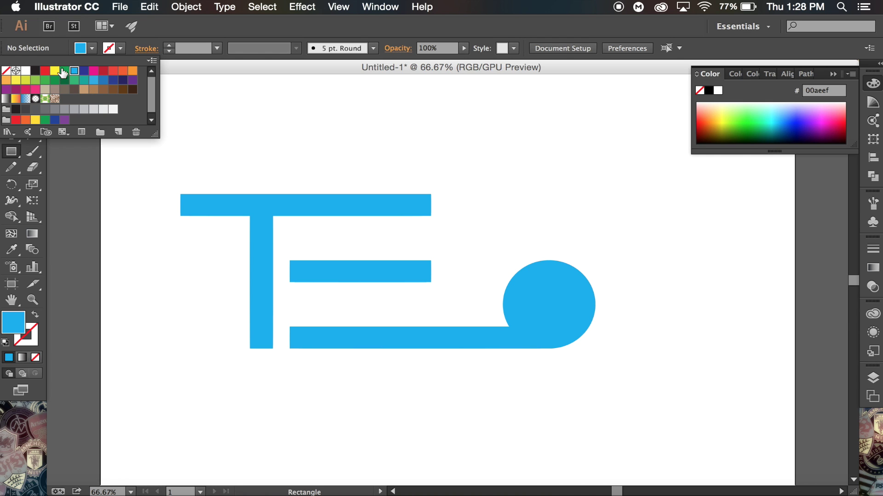
click(63, 73)
click(290, 30)
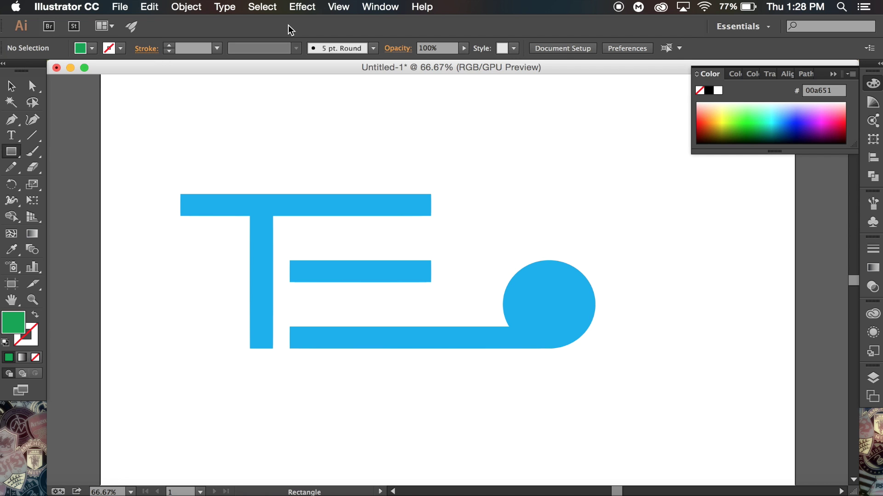
drag(466, 213, 550, 389)
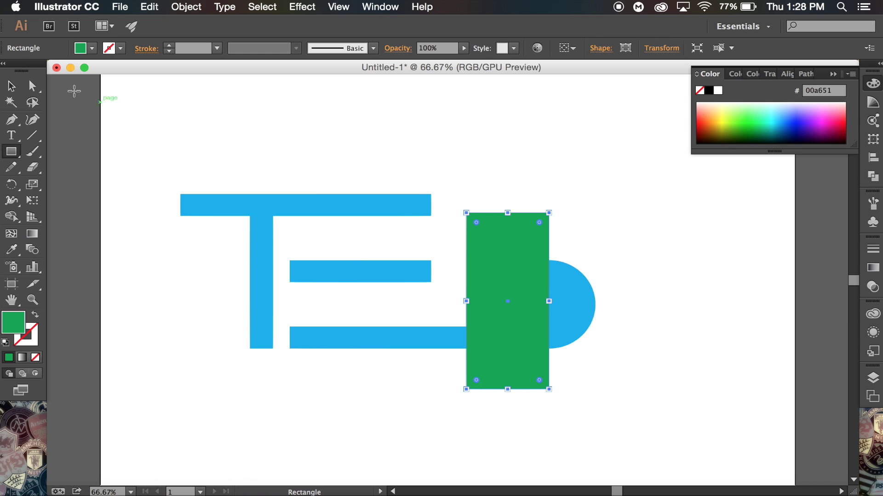
click(11, 86)
click(635, 242)
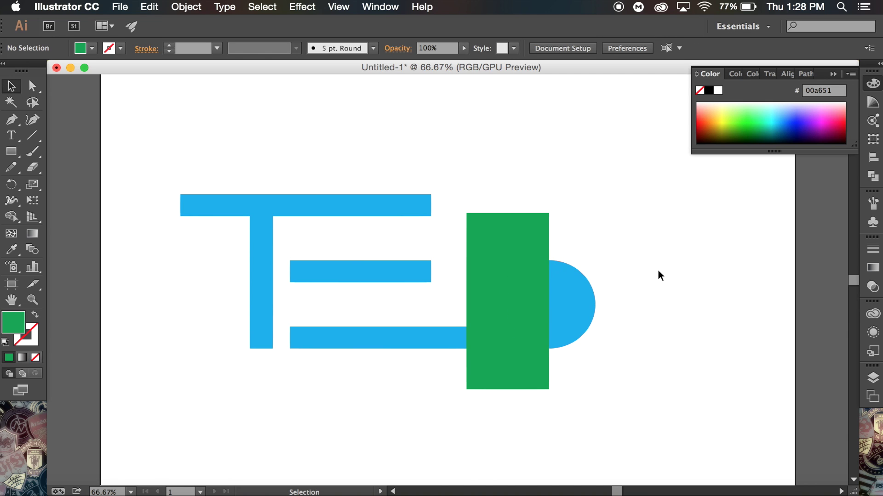
- Select the circle and green rectangle together and subtract the rectangle with Pathfinder Minus Front
drag(567, 272, 518, 250)
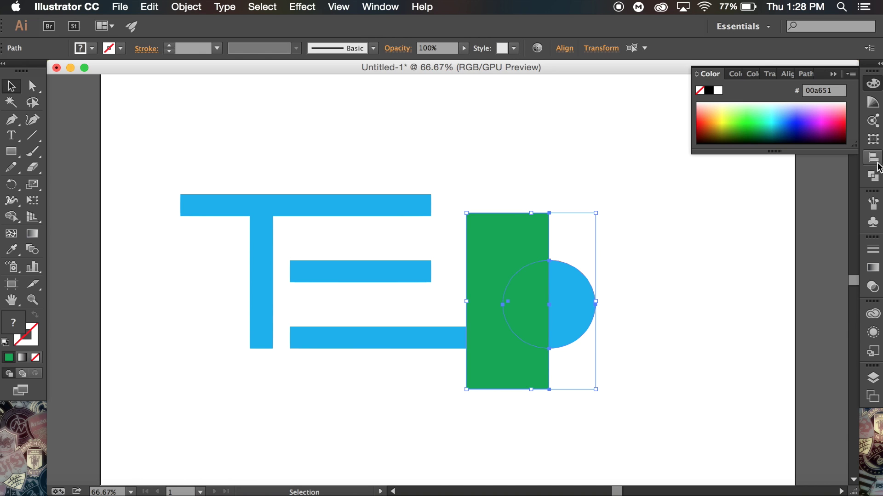
click(873, 176)
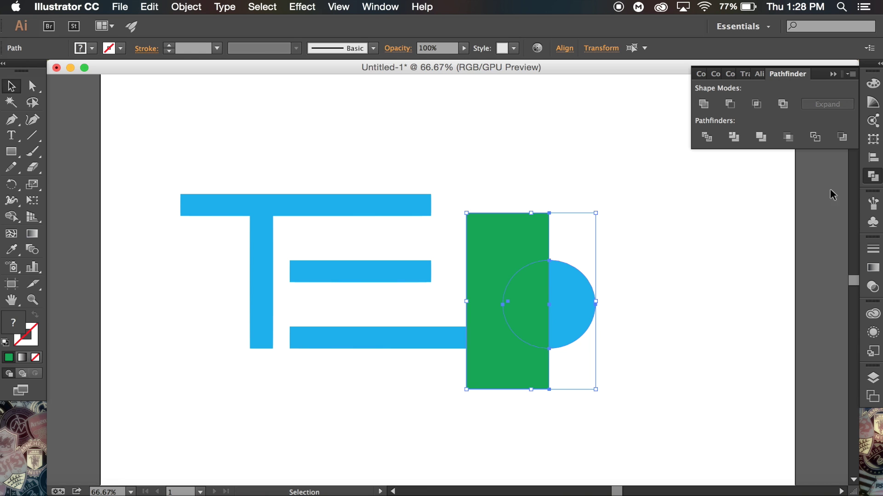
click(385, 7)
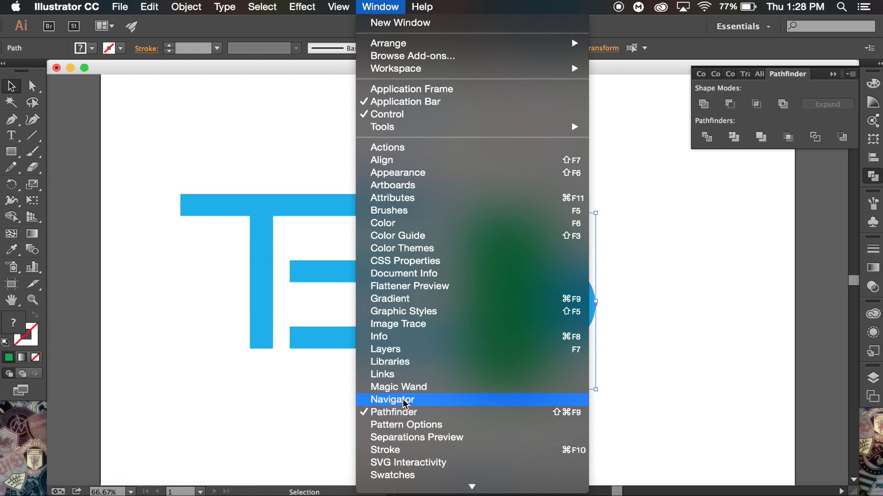
click(769, 90)
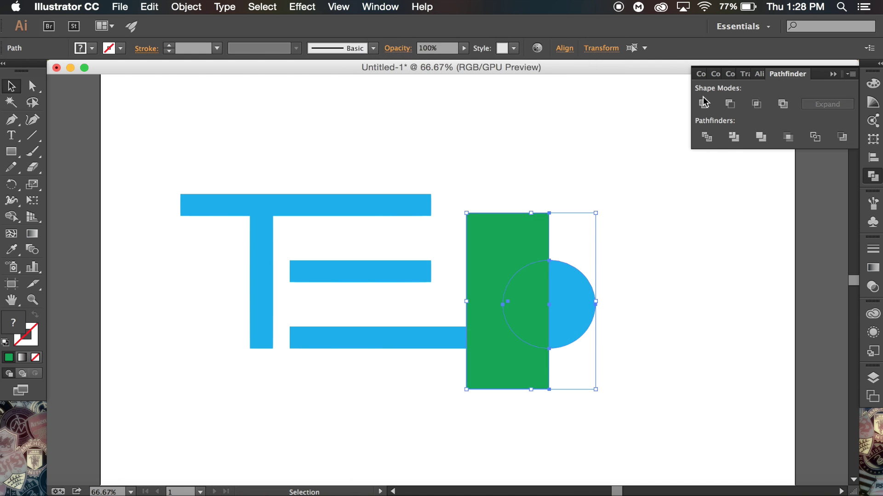
click(728, 105)
click(694, 241)
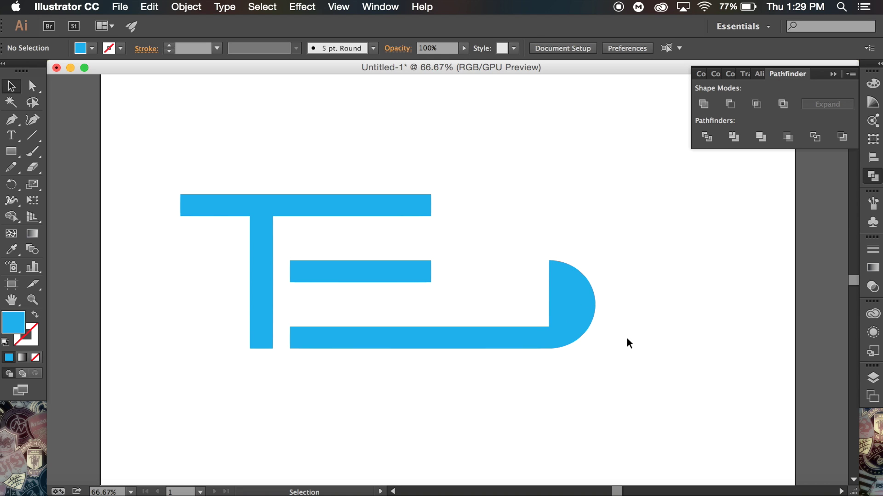
- Paste a green copy of the half-circle over the blue one, shrink it and push it against the flat edge
click(570, 306)
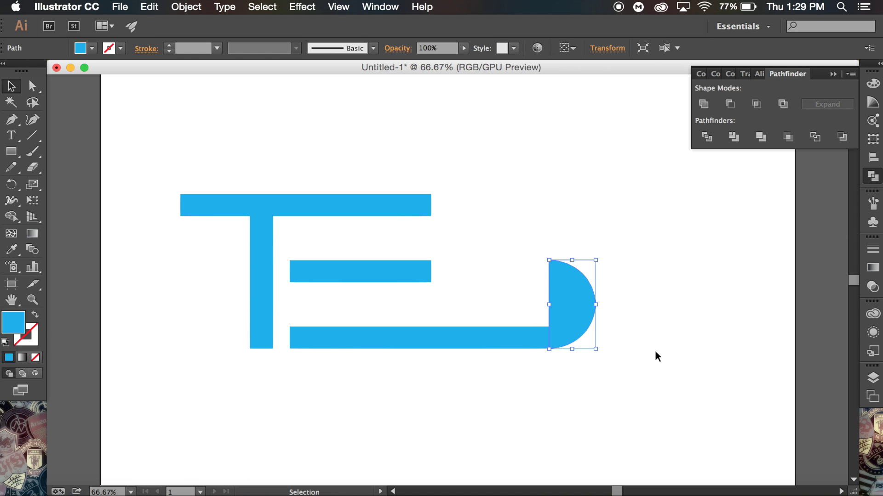
key(super+c)
key(super+v)
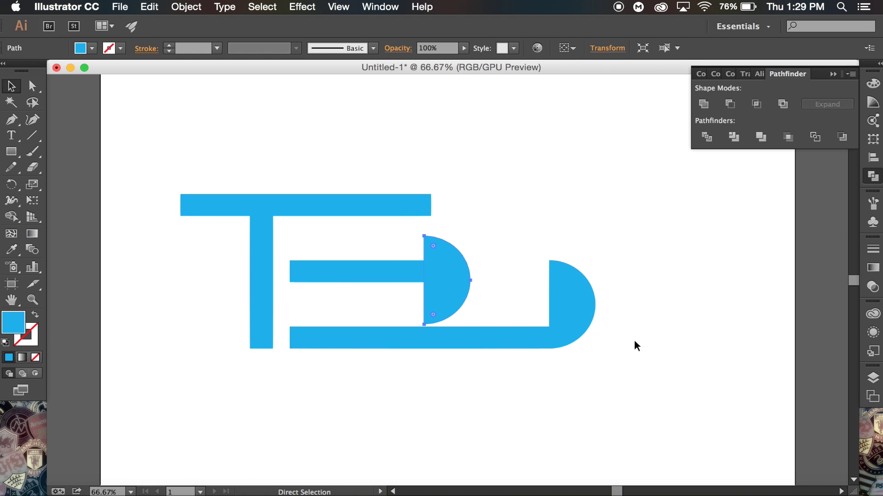
drag(441, 283, 564, 305)
click(82, 47)
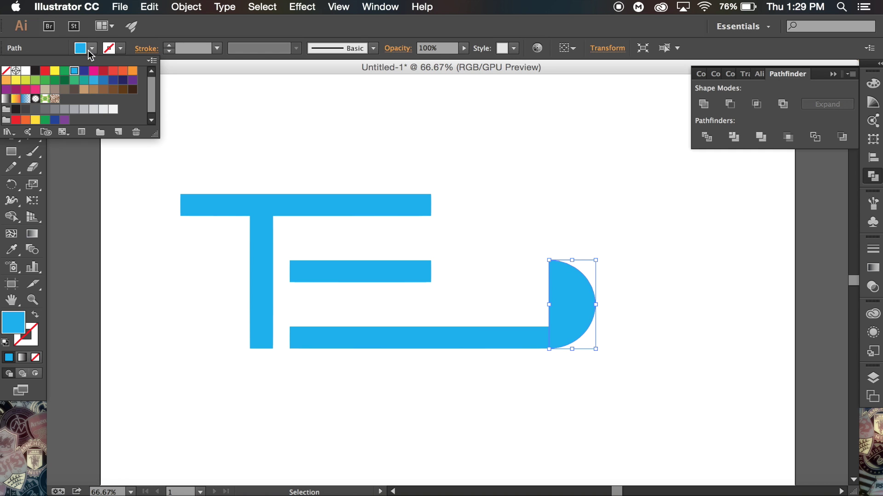
click(64, 71)
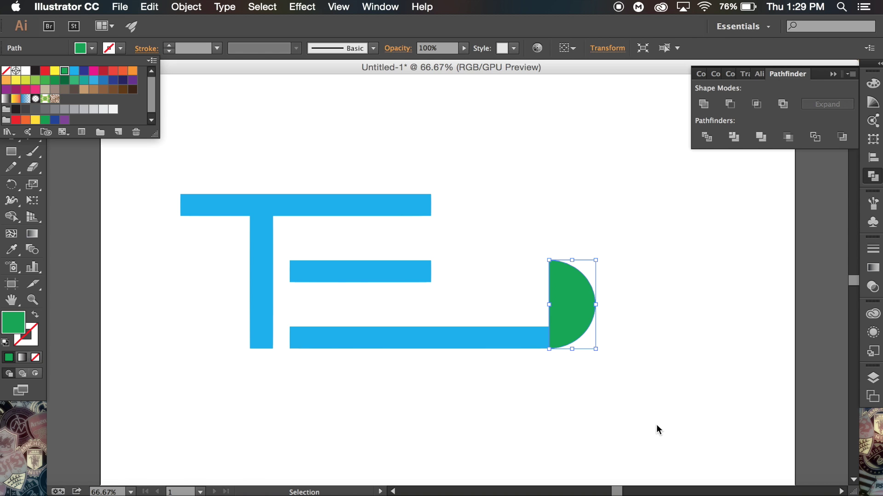
click(597, 350)
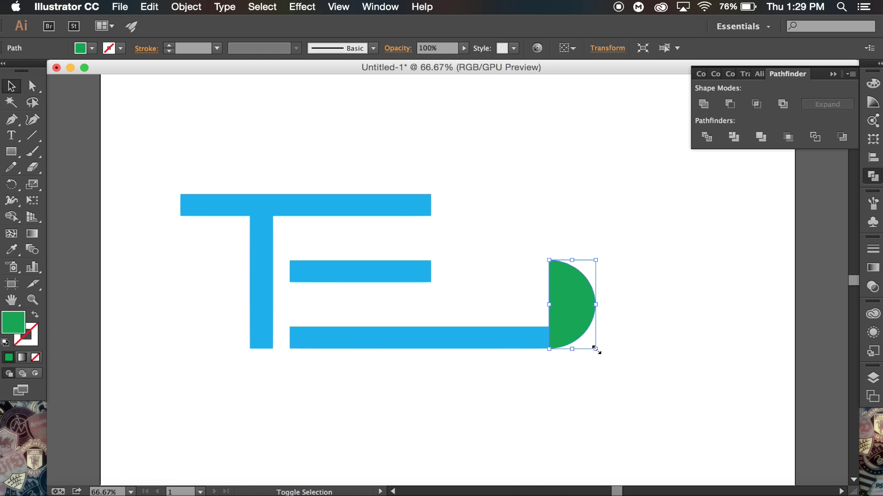
drag(596, 350, 586, 339)
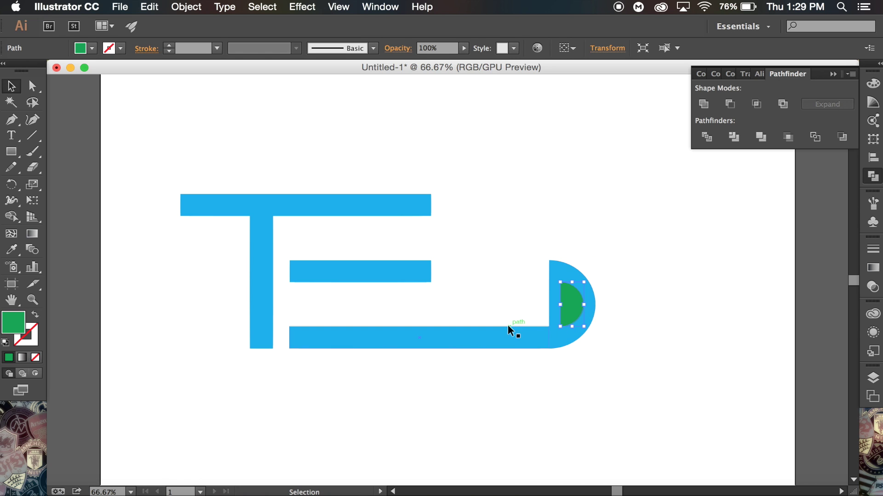
drag(570, 305, 559, 305)
- Fine-tune the green half-circle to about 47.7 × 95.4 pt, then fit the artboard in view
key(a)
key(super+equal)
key(super+equal)
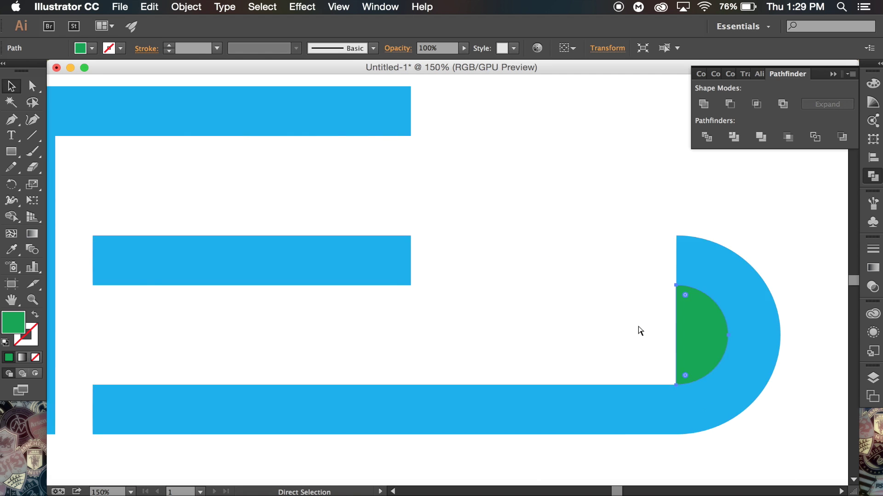
key(super+equal)
key(super+equal)
scroll(597, 287, down, 3)
scroll(597, 288, right, 3)
scroll(597, 288, down, 2)
scroll(597, 288, right, 5)
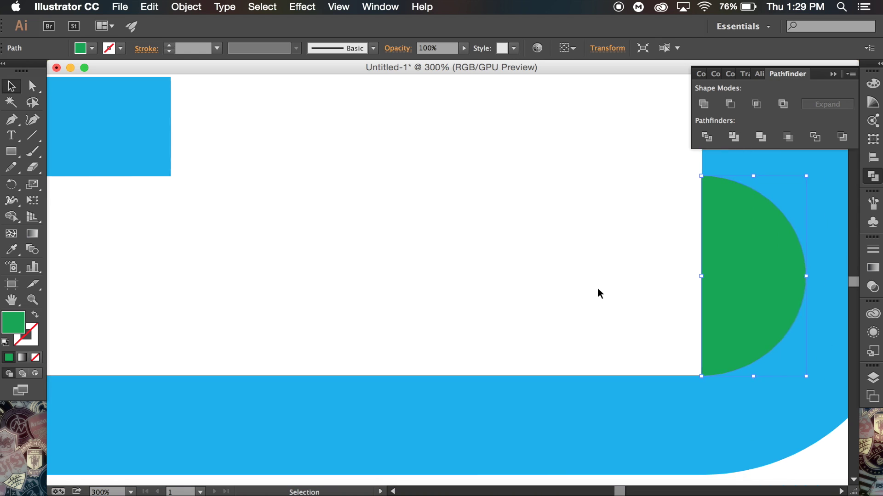
click(818, 420)
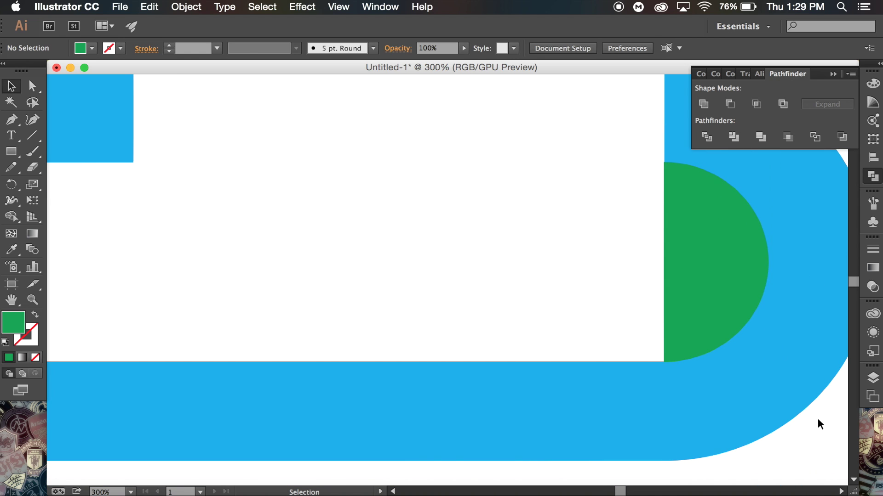
scroll(818, 419, right, 3)
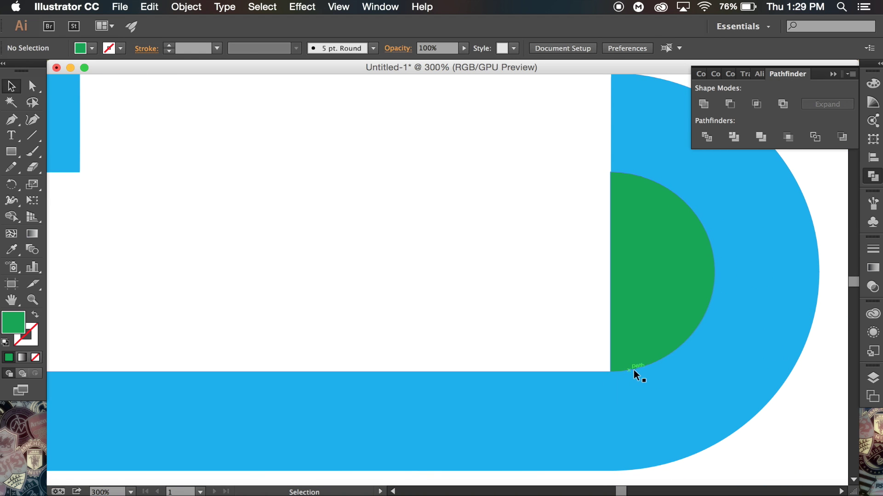
click(652, 297)
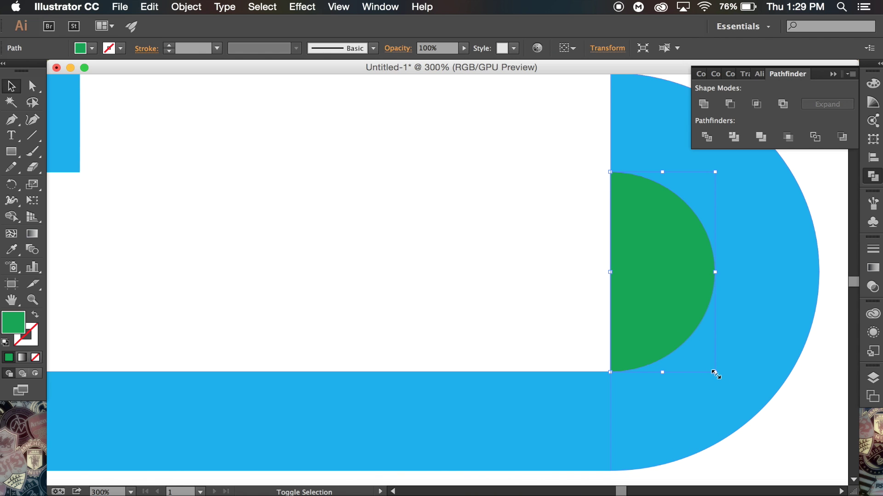
drag(714, 373, 714, 370)
click(798, 460)
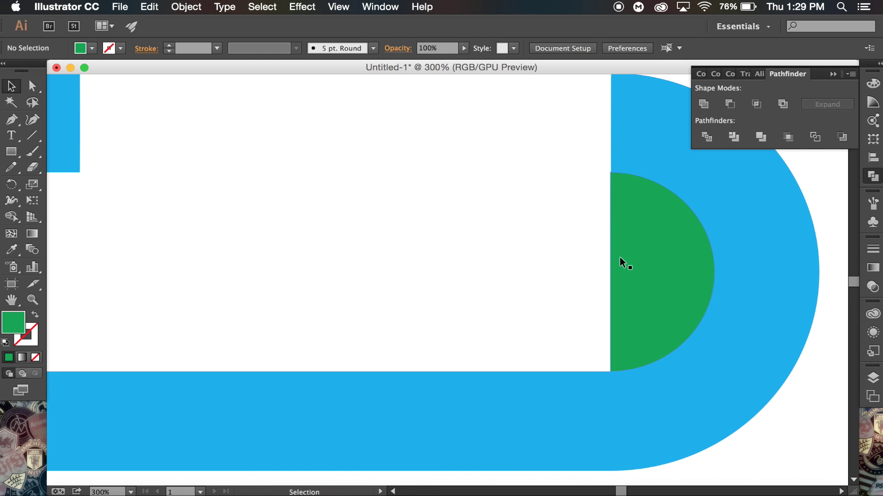
key(super+0)
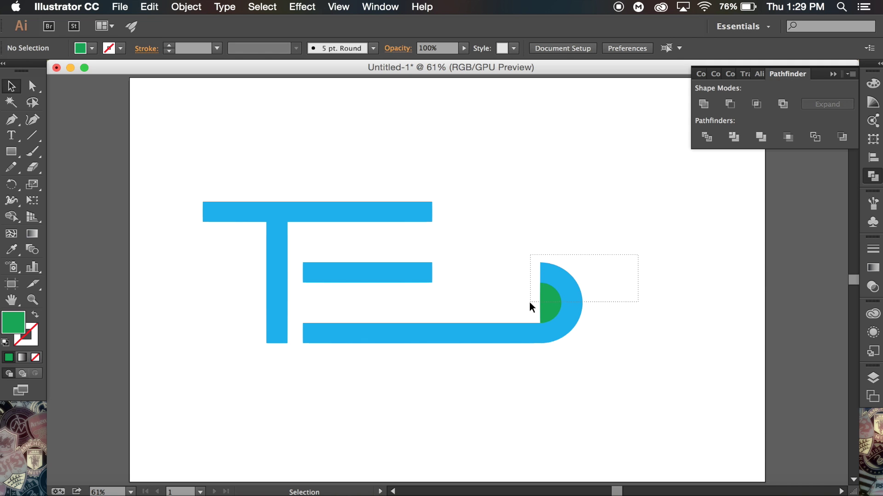
- Cut the green half-circle out of the blue one with Minus Front, leaving a hollow curve
drag(517, 305, 516, 304)
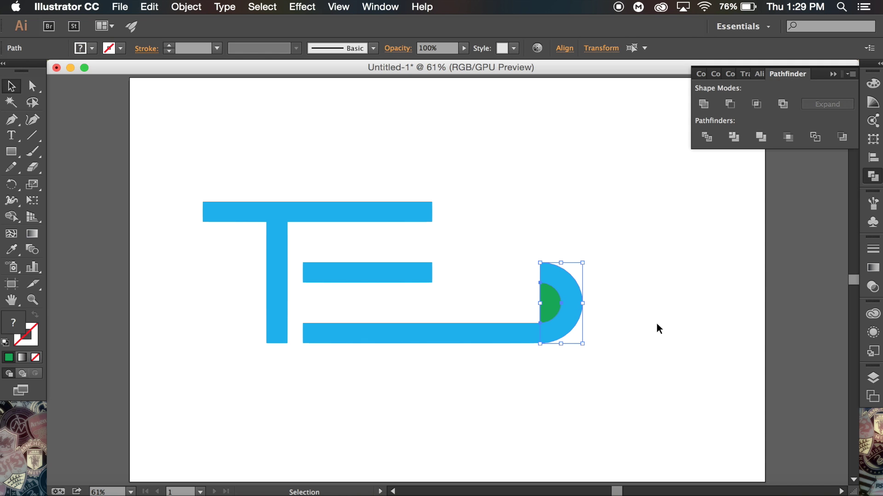
click(730, 104)
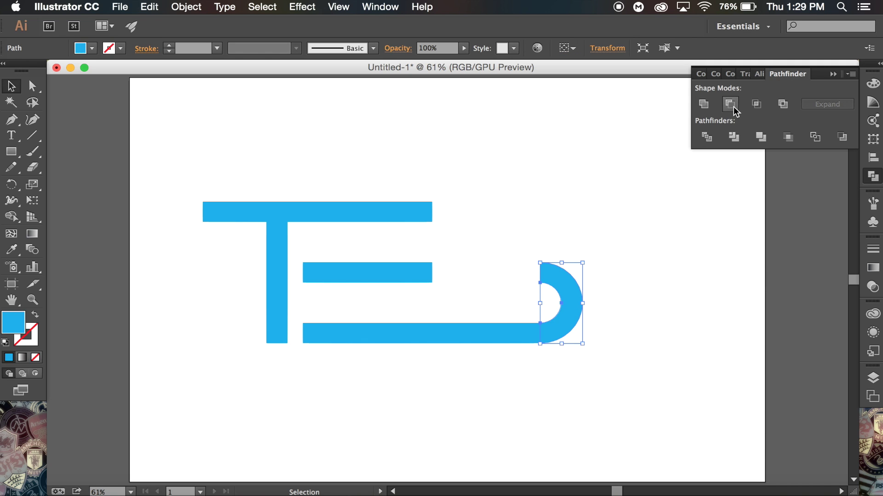
click(656, 316)
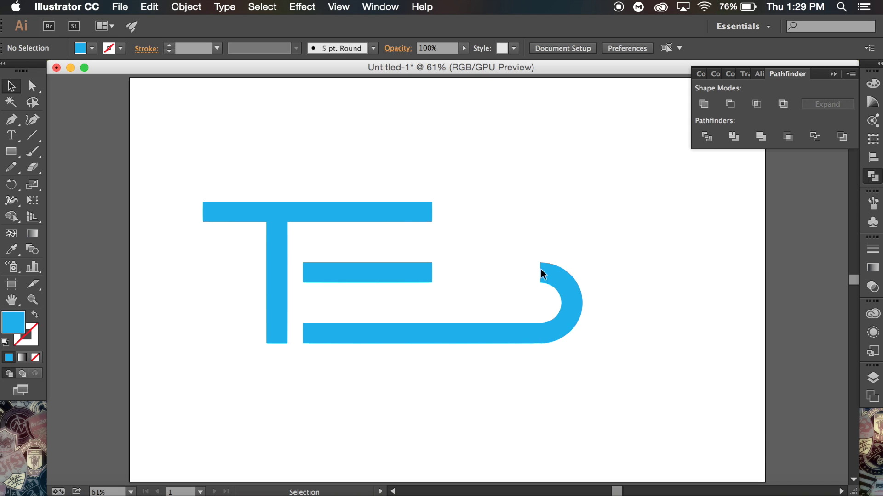
- Copy the E's middle bar onto the hook's top, trim its left edge, and select bottom bar with hook
click(357, 272)
drag(385, 280, 496, 281)
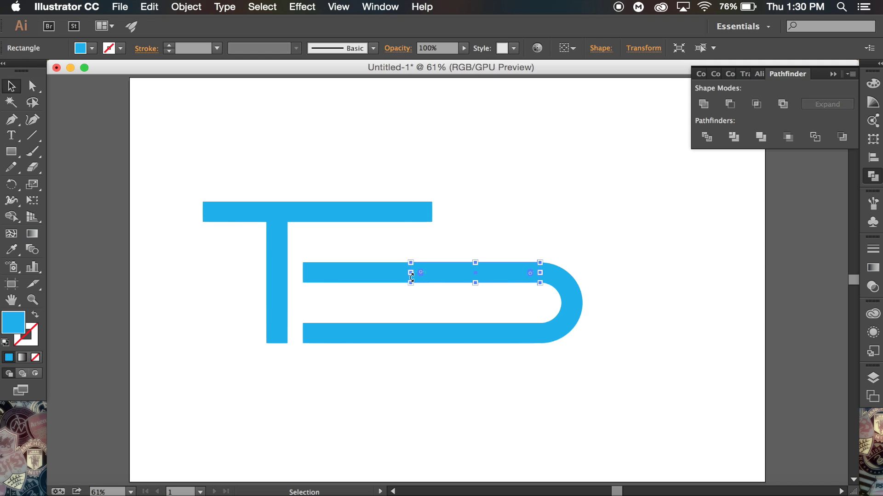
drag(409, 272, 494, 273)
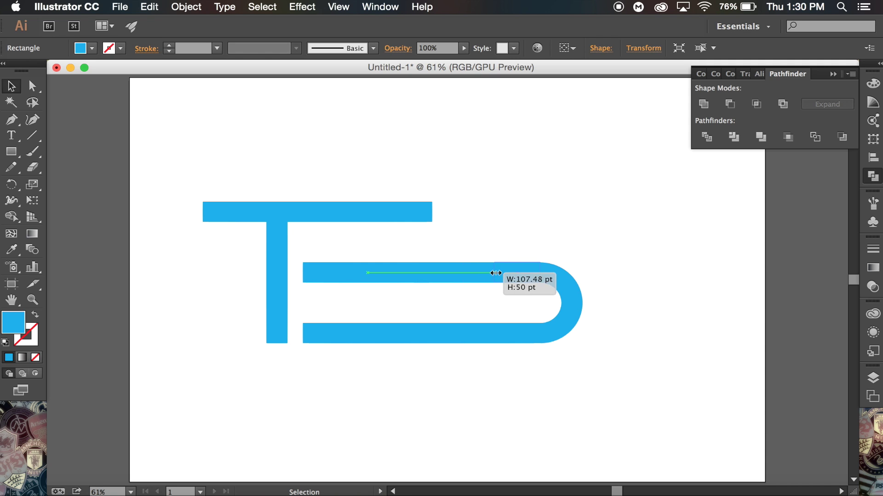
click(667, 353)
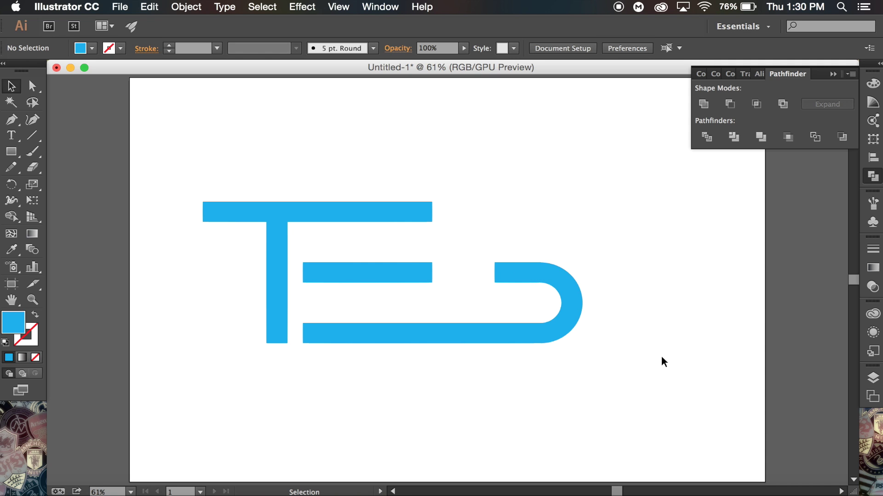
drag(661, 357, 402, 315)
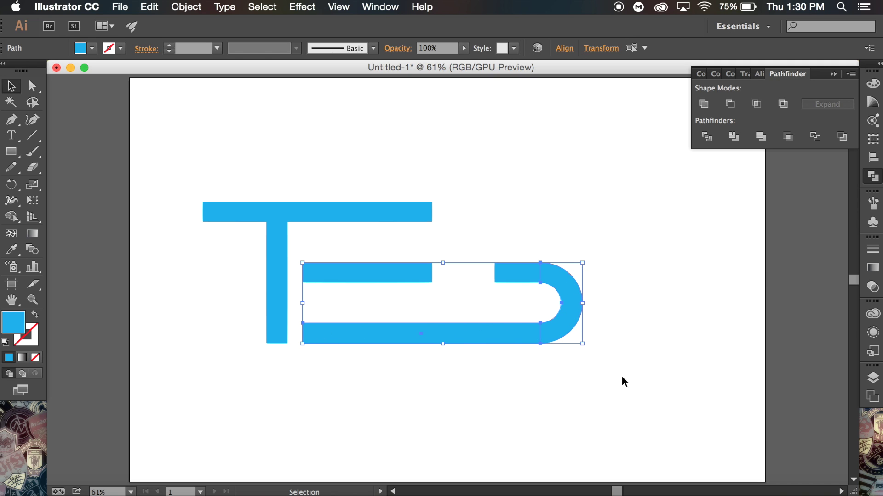
- Paste a copy of the hook and bar, rotate it 180° and place it above as the S's top
key(super+c)
key(super+v)
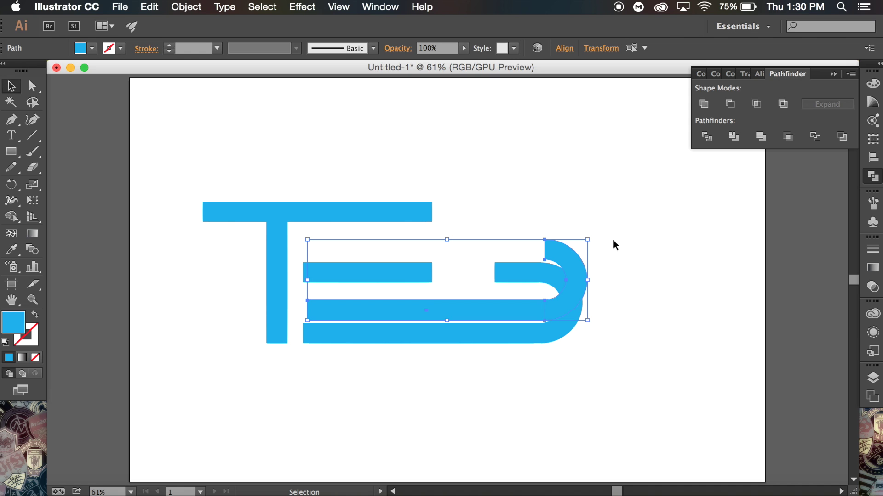
drag(591, 238, 375, 287)
drag(406, 252, 536, 214)
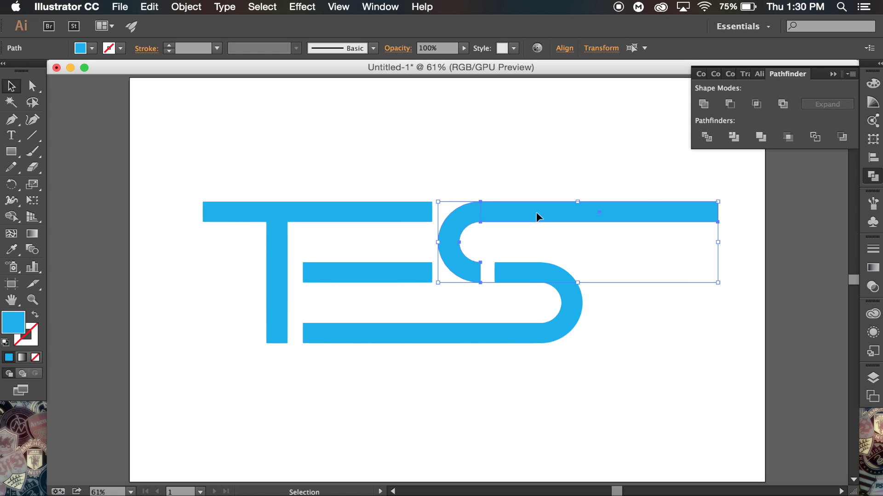
click(660, 339)
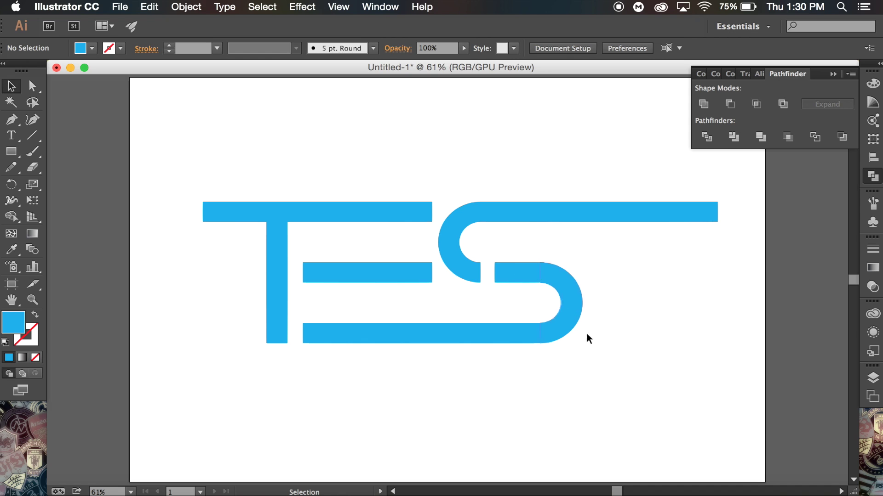
- Extend the S's middle bar leftward to meet the curve
click(511, 273)
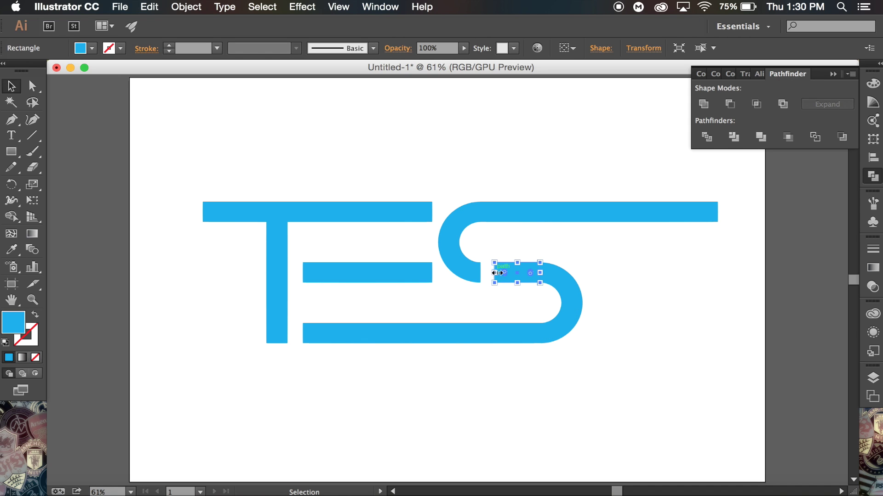
drag(494, 272, 480, 273)
click(658, 325)
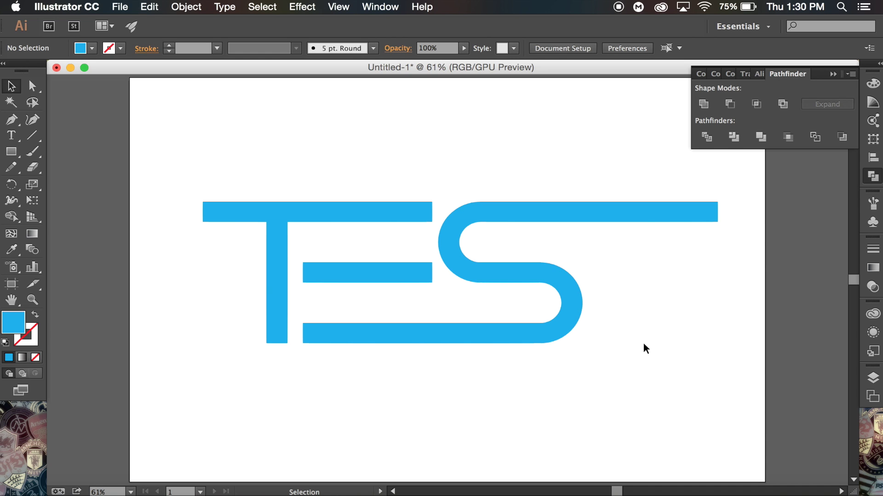
- Duplicate the T's vertical stem and place the copy under the top bar's right end
click(269, 290)
key(super+c)
key(super+v)
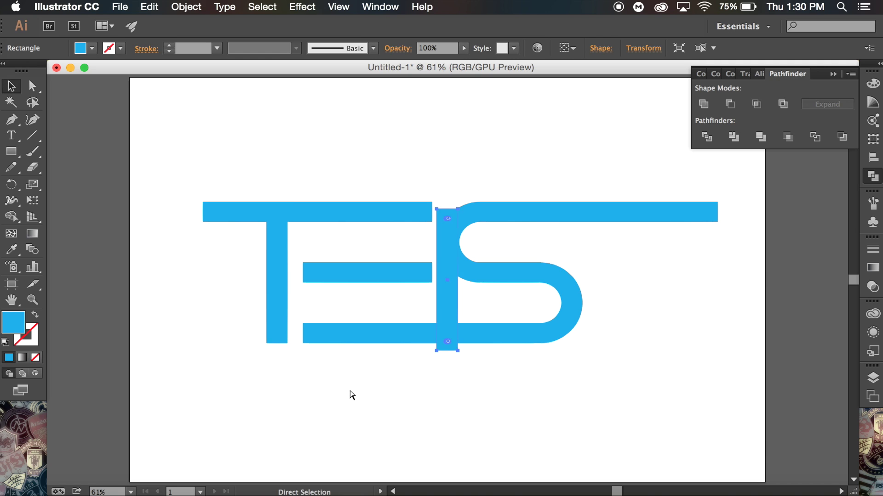
drag(448, 301, 640, 305)
click(688, 377)
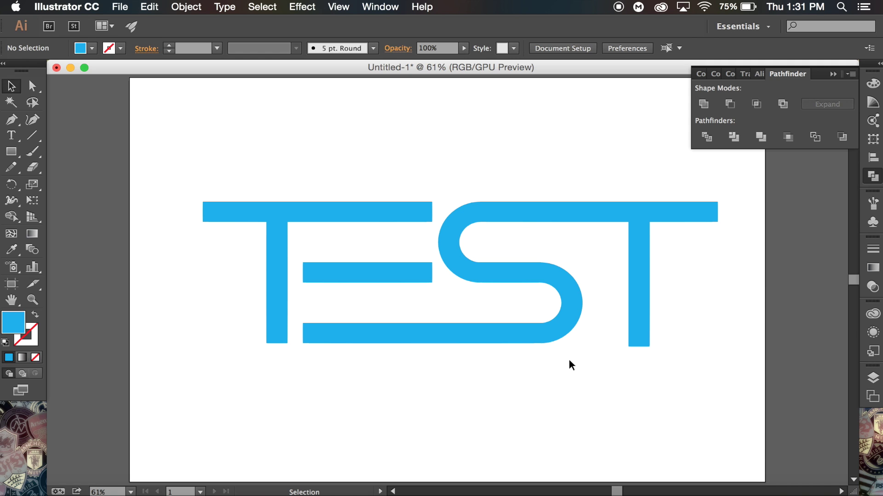
key(super+equal)
key(super+equal)
key(super+equal)
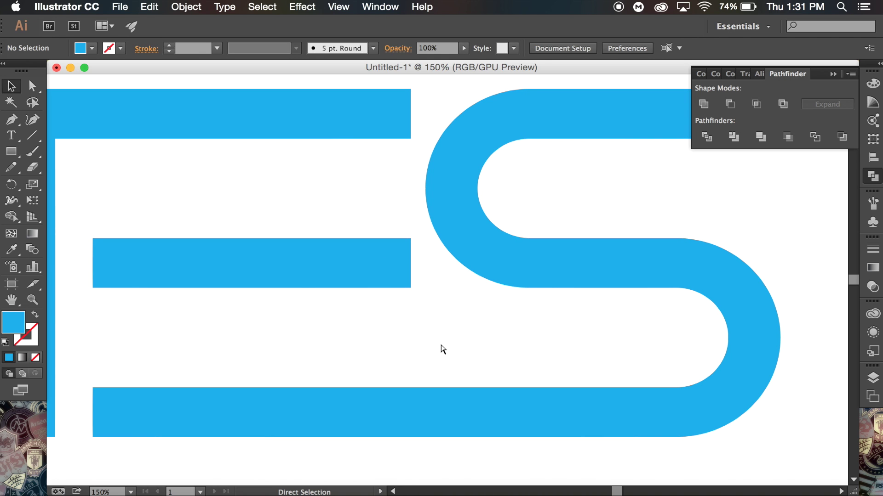
key(super+0)
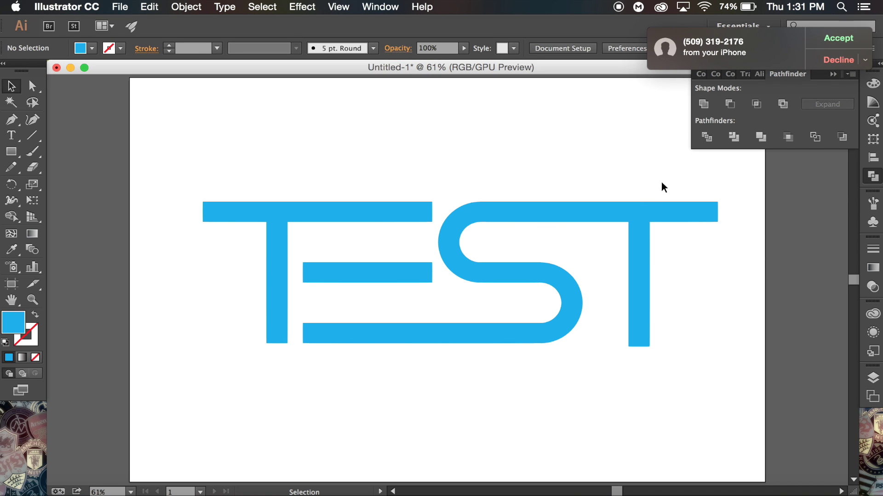
- Dismiss the call notification and shorten the E's middle bar from its right end
click(836, 64)
click(506, 238)
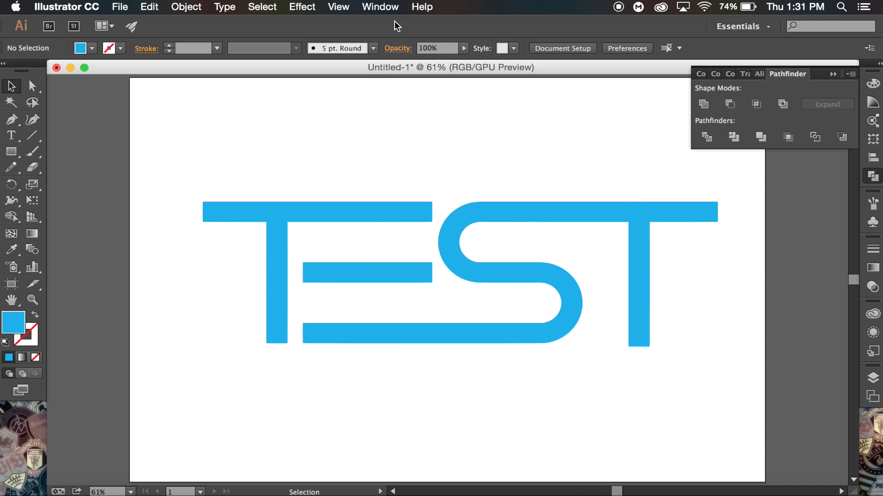
click(383, 271)
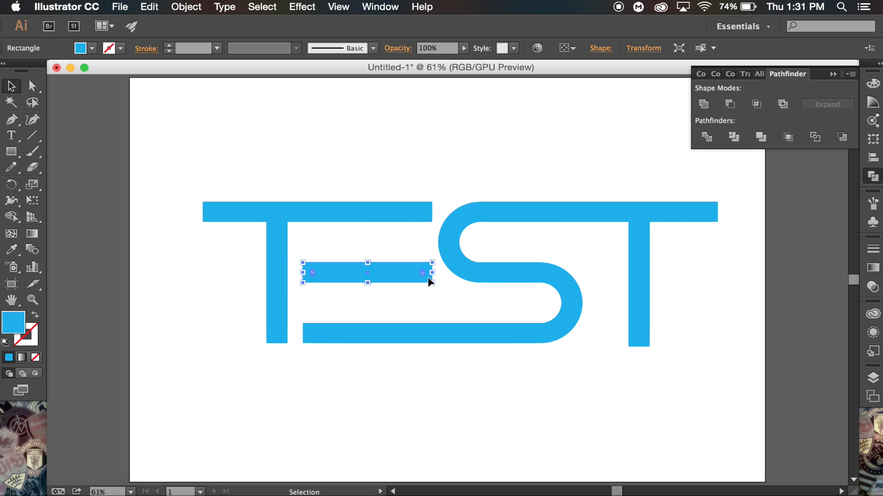
drag(435, 273, 415, 273)
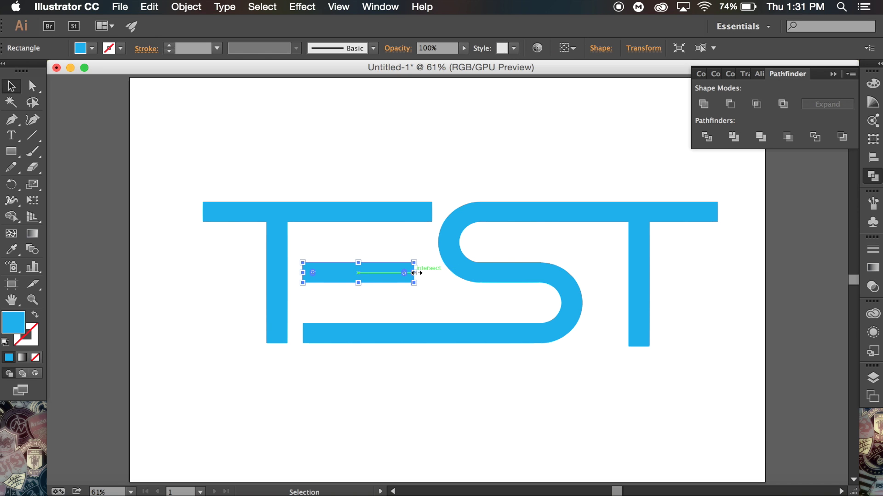
click(381, 381)
click(305, 266)
click(489, 445)
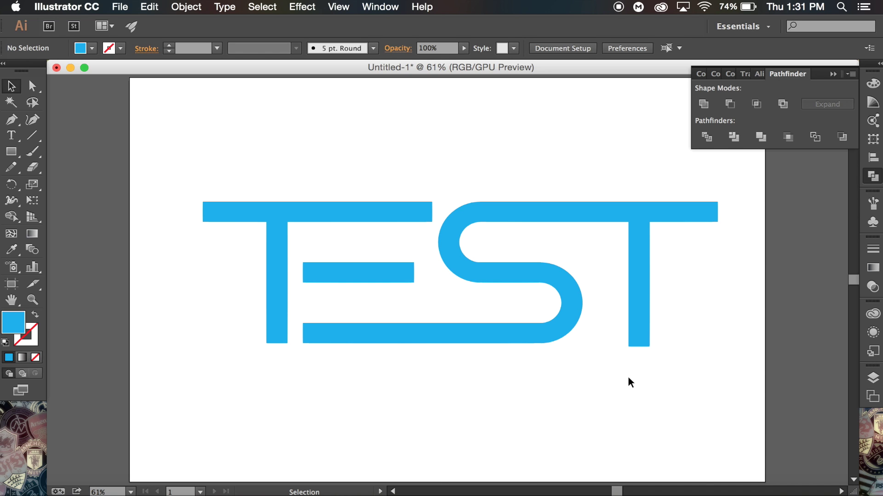
- Shorten the first T's top bar from the right so it stops short of the S
click(425, 211)
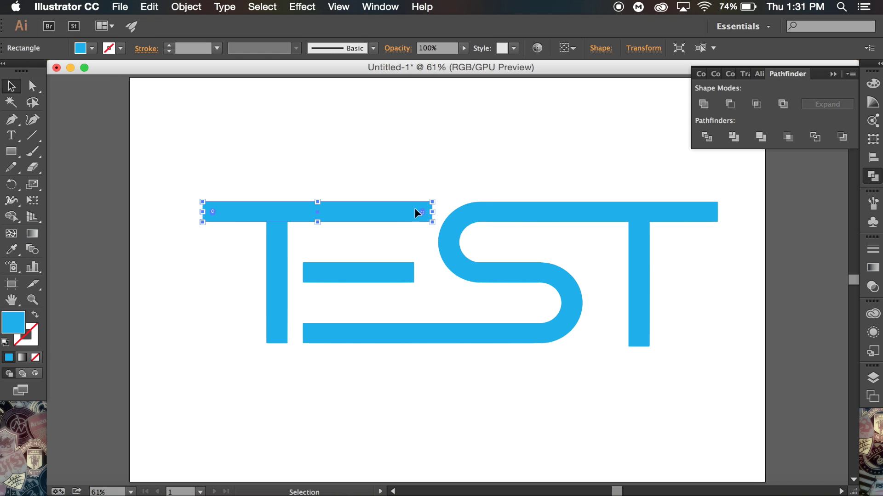
drag(431, 212, 421, 212)
click(536, 407)
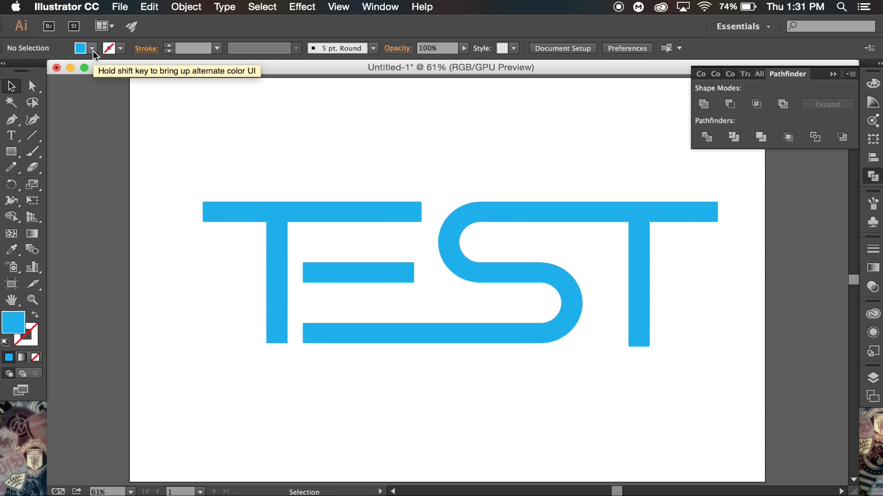
- Marquee-select every TEST letter piece and combine them with Pathfinder Unite
drag(749, 382, 164, 166)
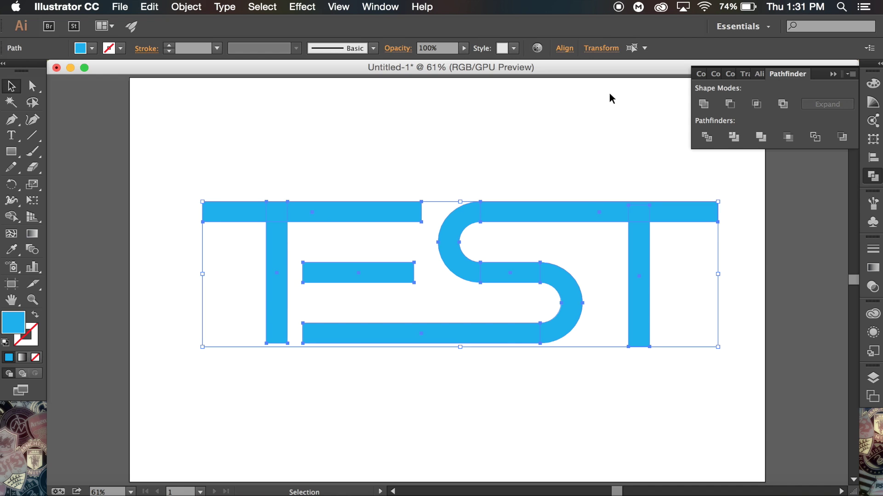
click(703, 105)
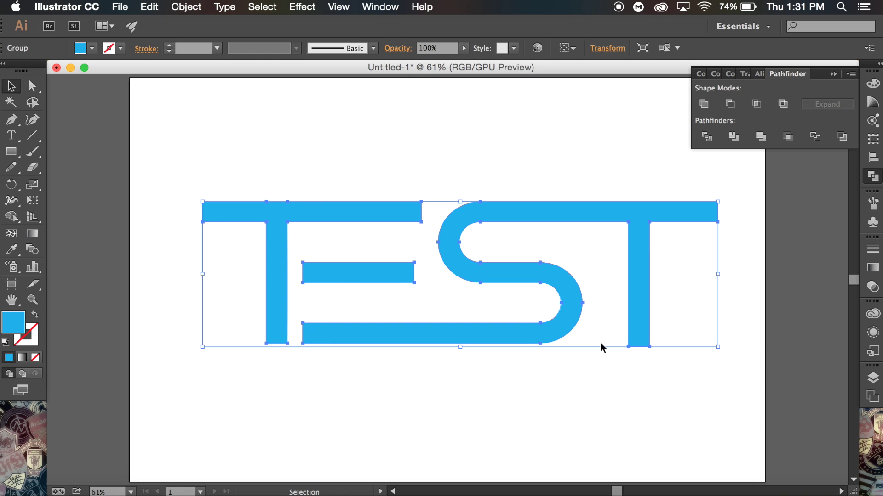
click(569, 410)
click(565, 300)
click(550, 442)
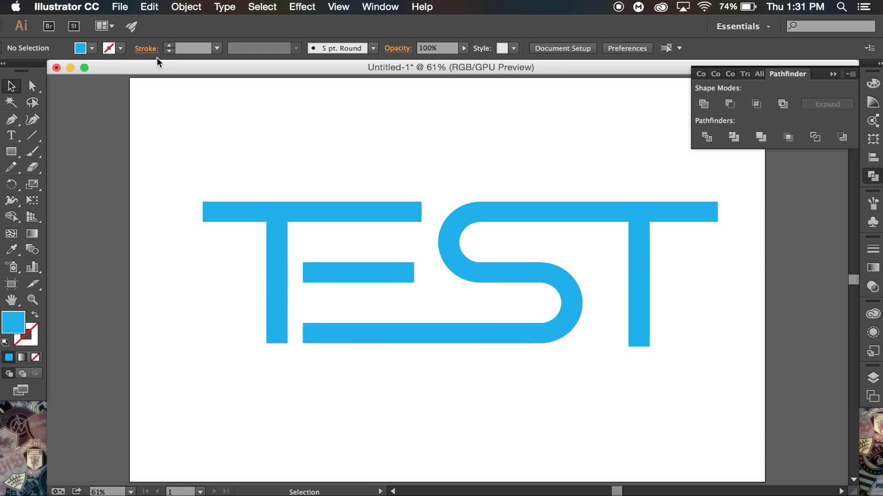
- Set the fill colour to yellow from the Swatches list
click(93, 48)
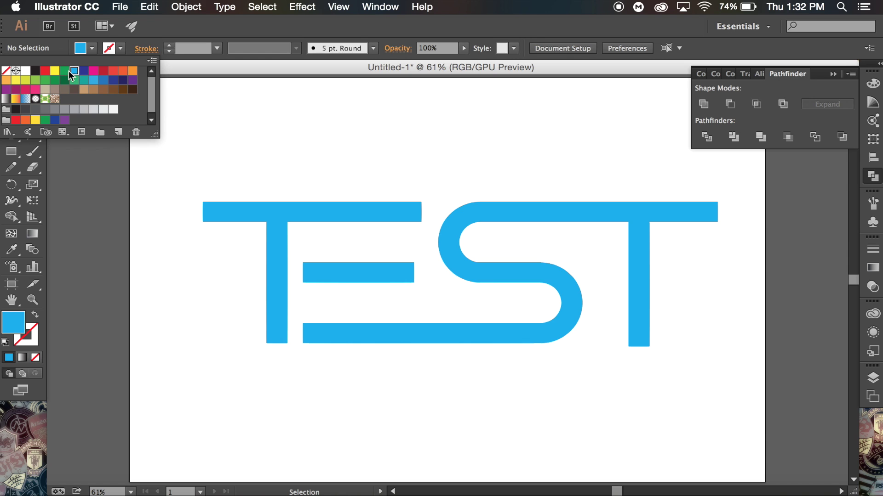
click(54, 75)
click(254, 109)
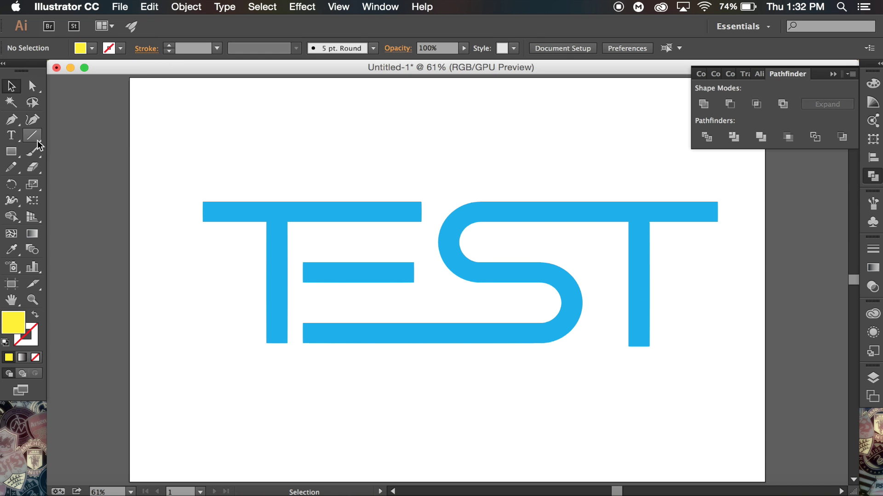
- Draw a 50 × 50 pt circle with the Ellipse Tool at the T crossbar's top-left end
click(11, 152)
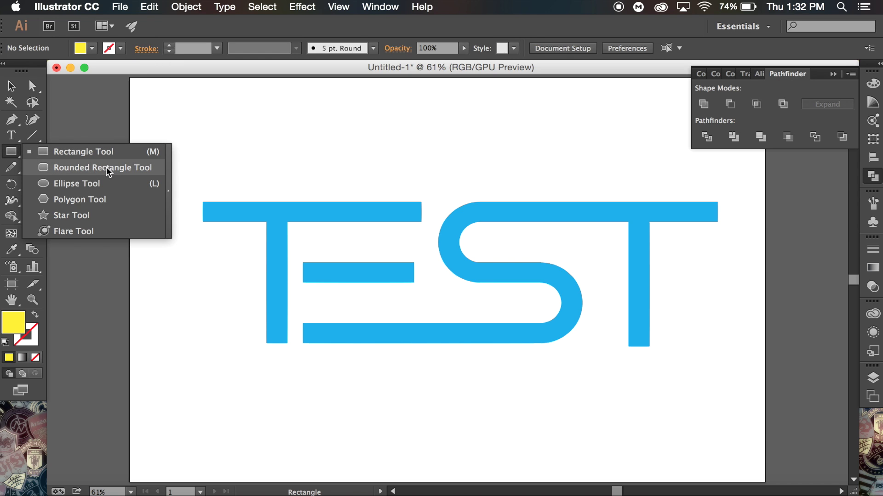
click(75, 184)
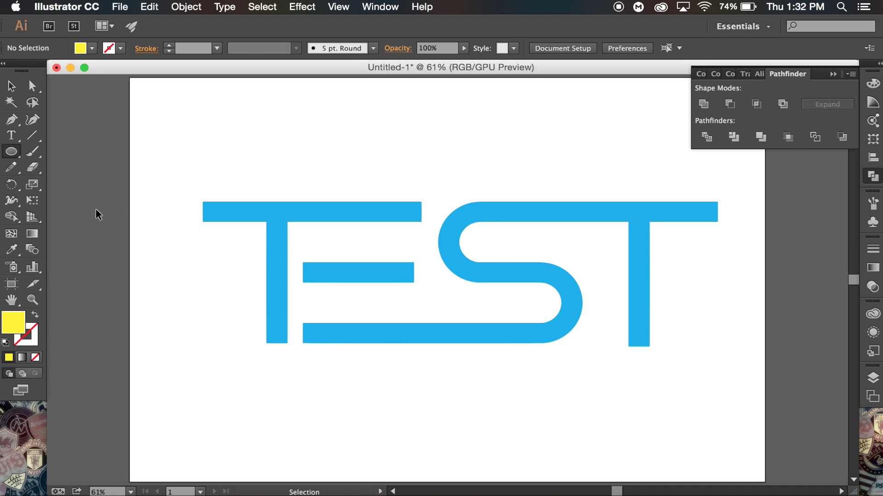
key(super+1)
scroll(96, 210, left, 3)
scroll(96, 210, up, 2)
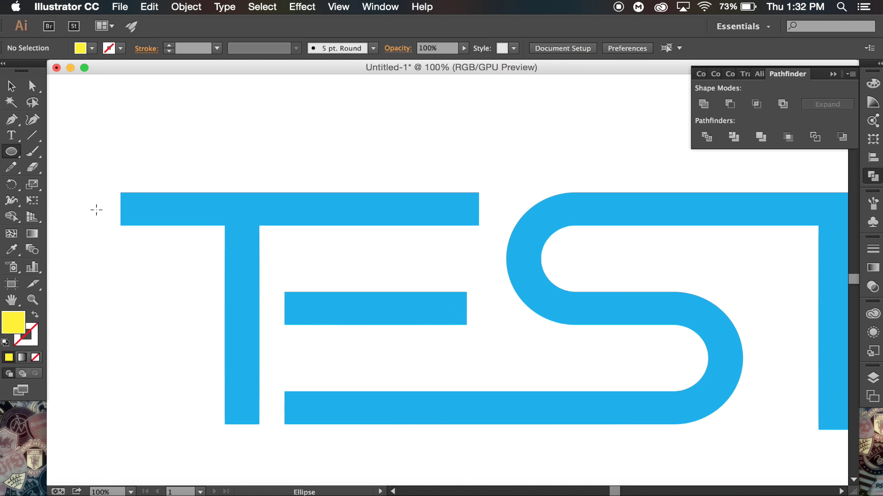
scroll(96, 210, left, 1)
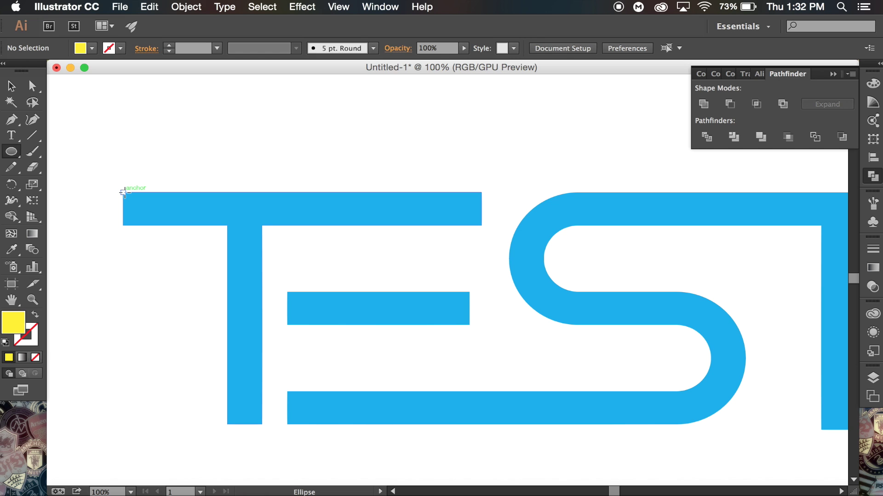
drag(124, 192, 157, 226)
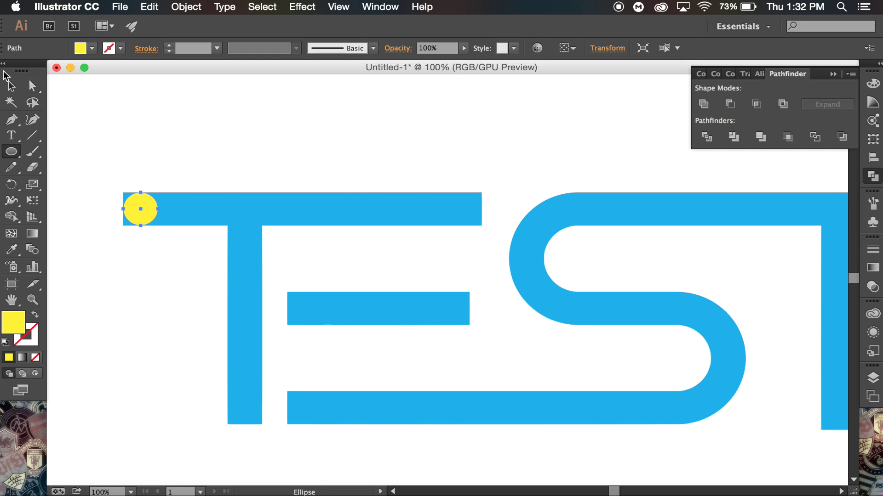
key(v)
click(127, 261)
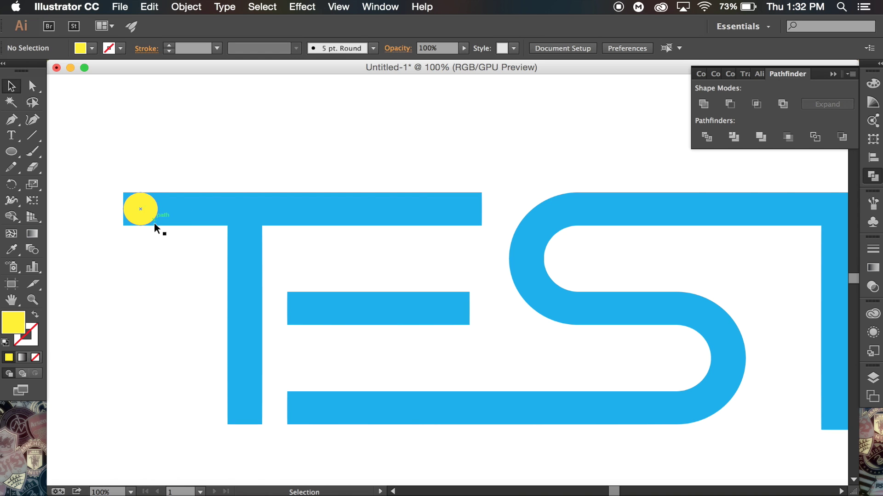
- Copy the yellow circle onto the right end of the T's crossbar and nudge it into place
click(143, 202)
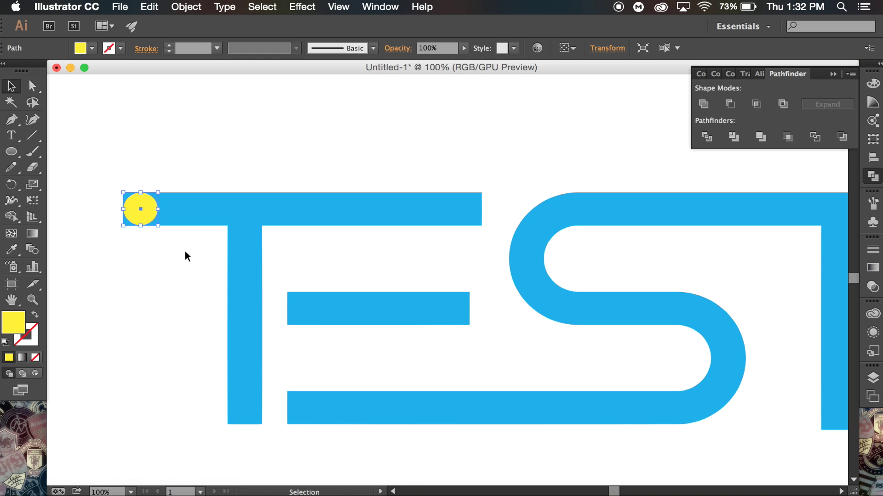
key(a)
key(super+v)
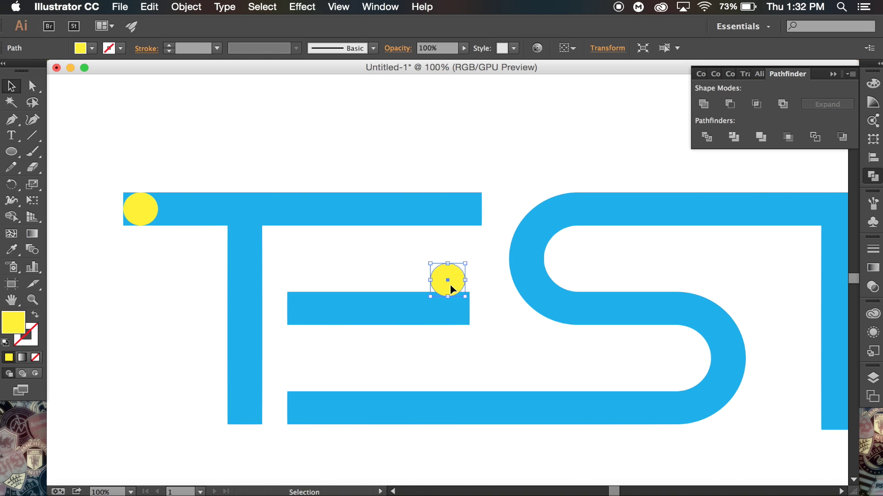
drag(449, 282, 466, 216)
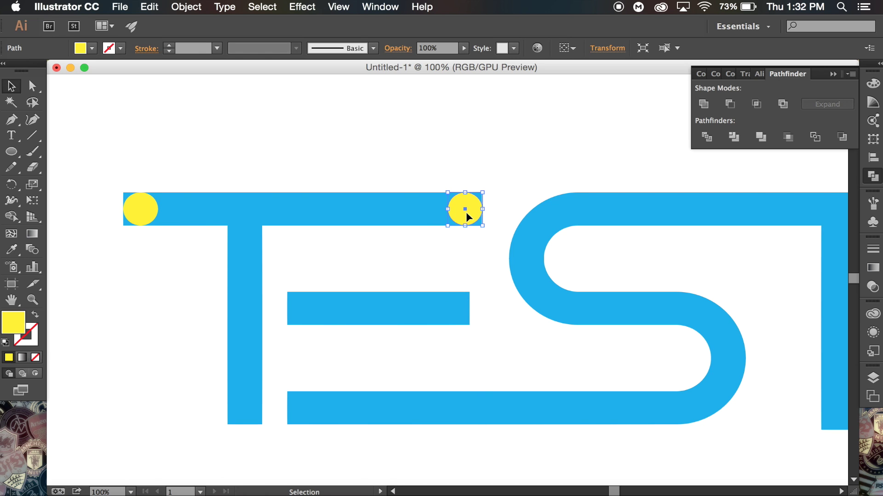
click(491, 263)
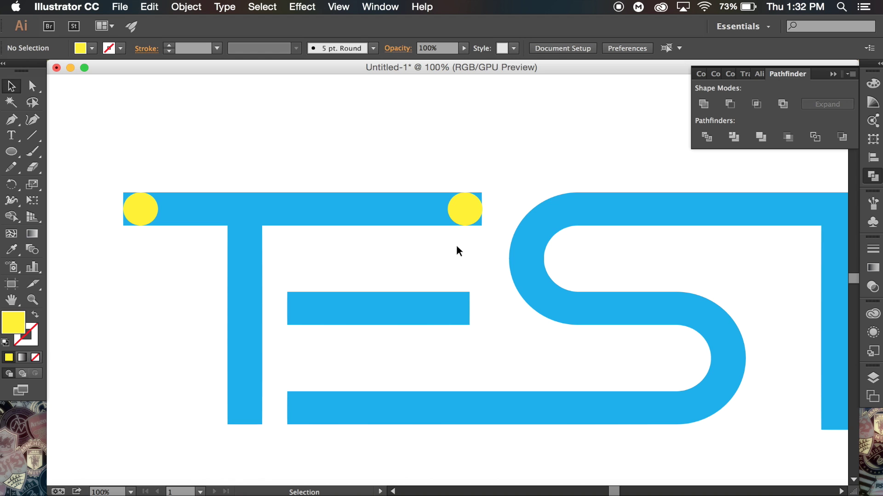
click(465, 205)
key(Left)
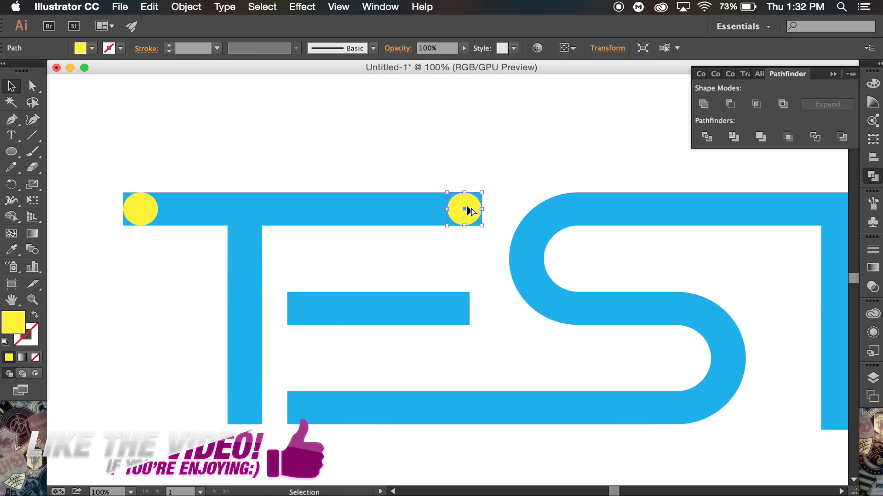
drag(465, 210, 462, 210)
- Add circle copies at the bottoms of both T stems and fit one to the stem edge
drag(345, 274, 315, 409)
scroll(292, 420, right, 5)
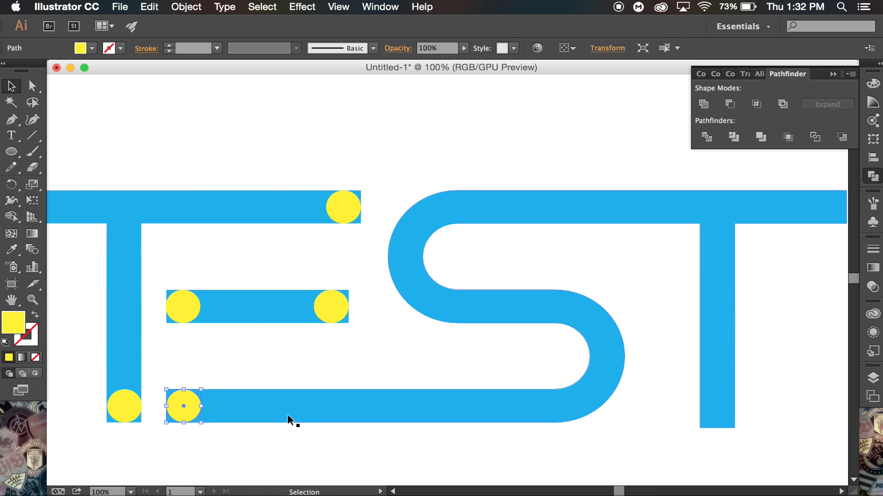
drag(183, 406, 813, 207)
scroll(783, 304, right, 5)
drag(686, 216, 572, 422)
scroll(615, 410, up, 3)
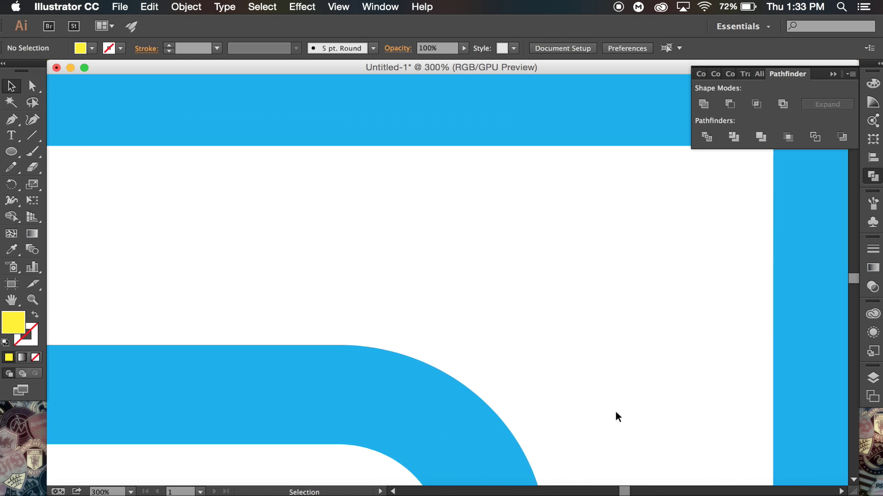
key(super+7)
key(Return)
drag(577, 366, 611, 368)
key(super+z)
click(724, 352)
scroll(724, 352, left, 5)
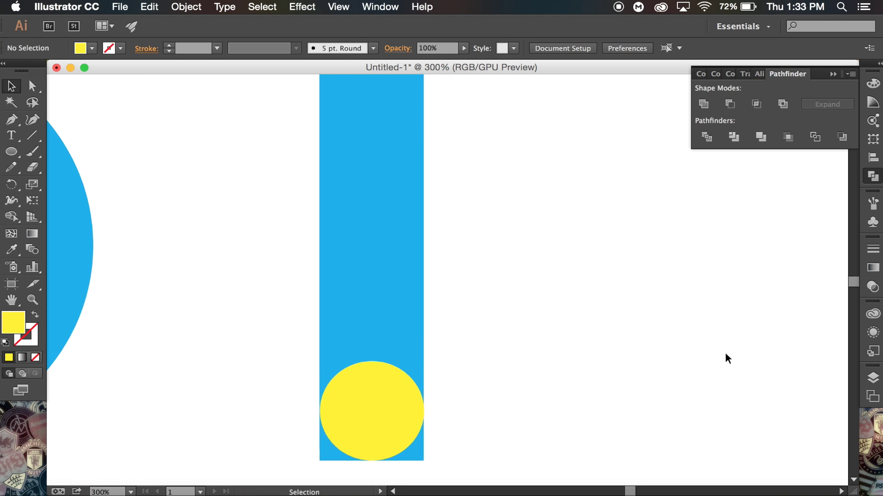
key(super+equal)
key(super+equal)
key(super+equal)
click(346, 349)
drag(223, 332, 221, 331)
click(597, 332)
- Copy another circle to a T stem's bottom and align it with the stem
key(super+0)
drag(699, 214, 636, 335)
key(super+equal)
key(super+equal)
key(super+equal)
key(super+equal)
key(super+equal)
drag(565, 382, 574, 404)
click(684, 412)
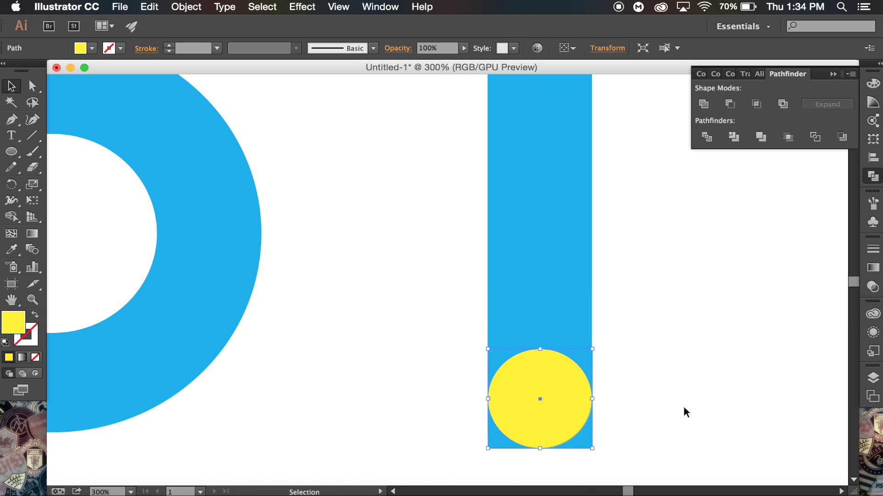
key(super+equal)
key(super+equal)
key(super+equal)
click(652, 361)
key(super+equal)
key(super+equal)
key(super+equal)
key(super+equal)
key(super+equal)
key(super+equal)
drag(651, 361, 588, 338)
click(426, 358)
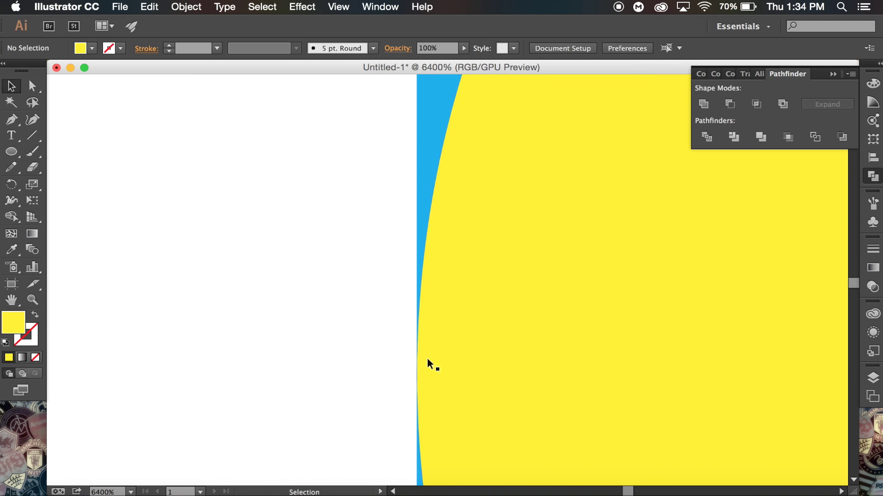
click(625, 352)
click(365, 376)
key(super+0)
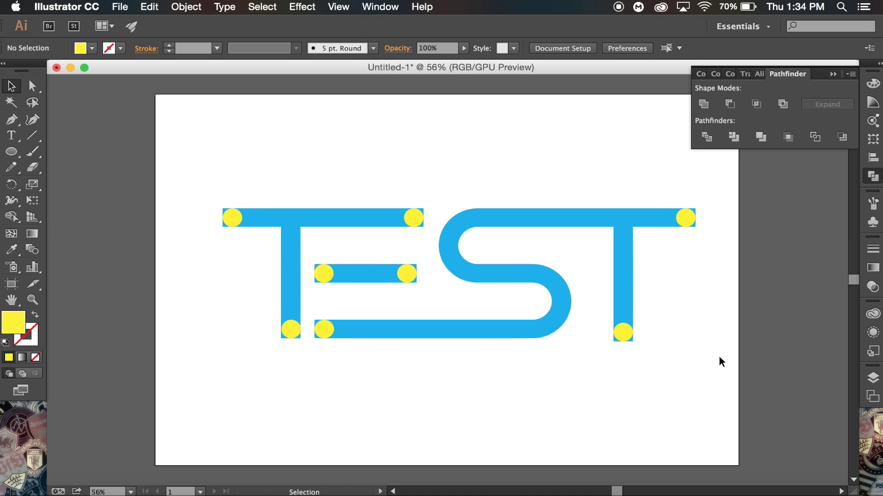
- Marquee-select all letter paths and yellow circles, then pick the Shape Builder Tool
drag(719, 357, 189, 175)
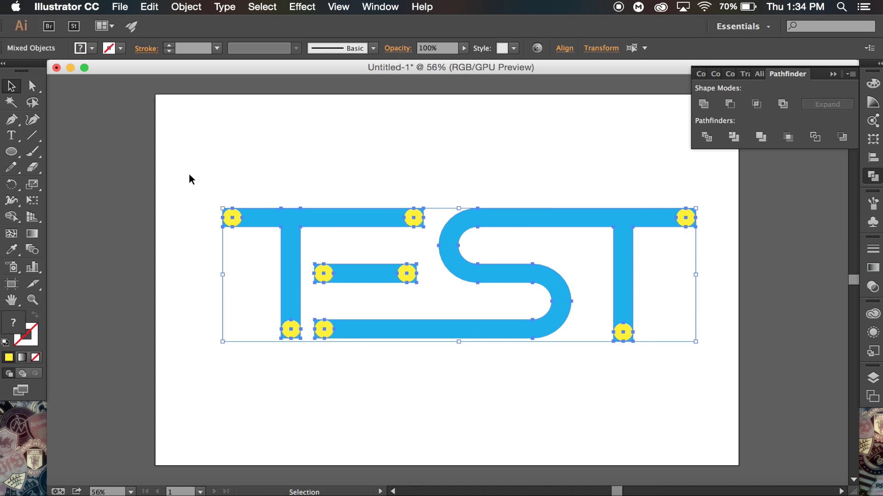
click(13, 220)
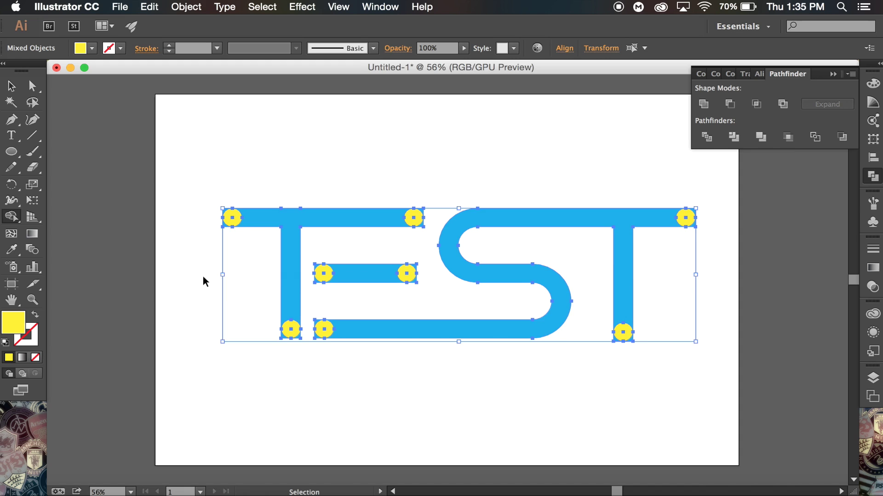
key(super+equal)
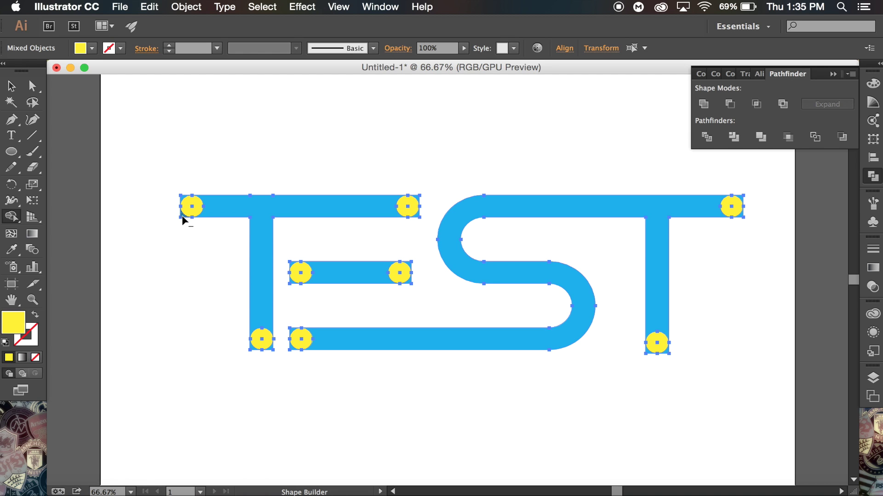
- Trim the square corner pieces beside the circles at both ends of the T's crossbar
key(super+equal)
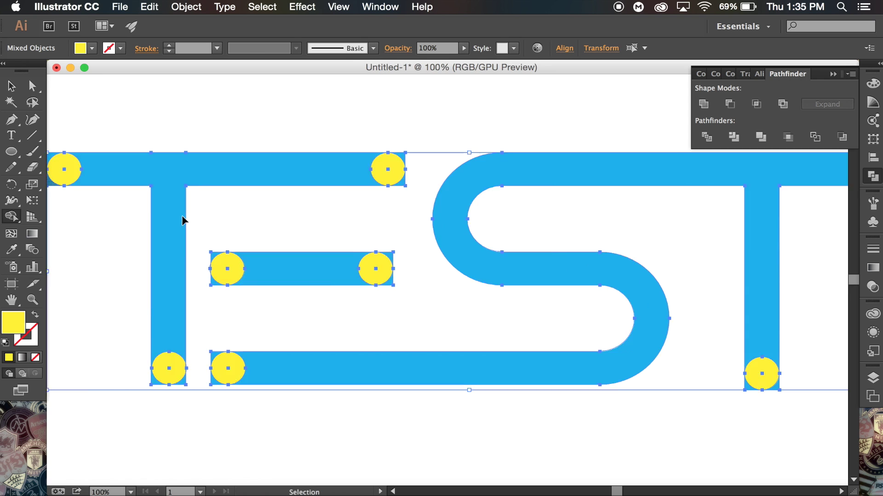
key(super+equal)
key(super+equal)
scroll(182, 221, left, 10)
scroll(182, 221, up, 3)
scroll(182, 216, up, 3)
scroll(182, 216, left, 6)
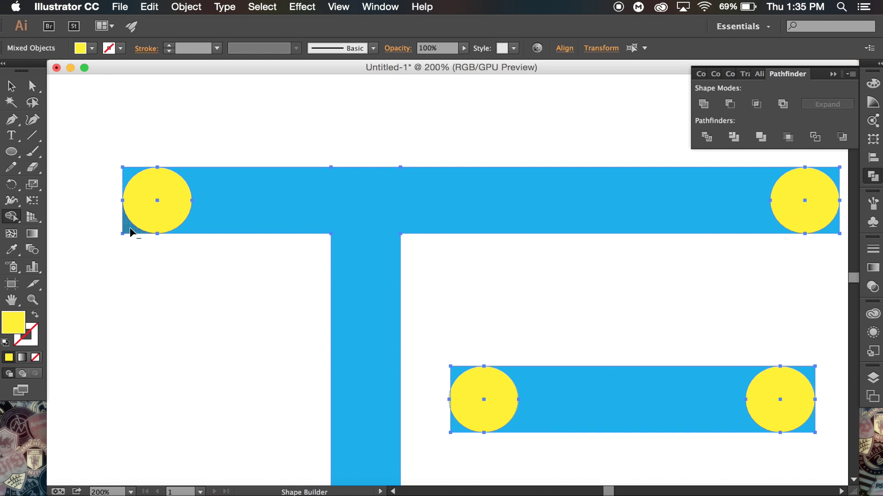
alt+click(130, 227)
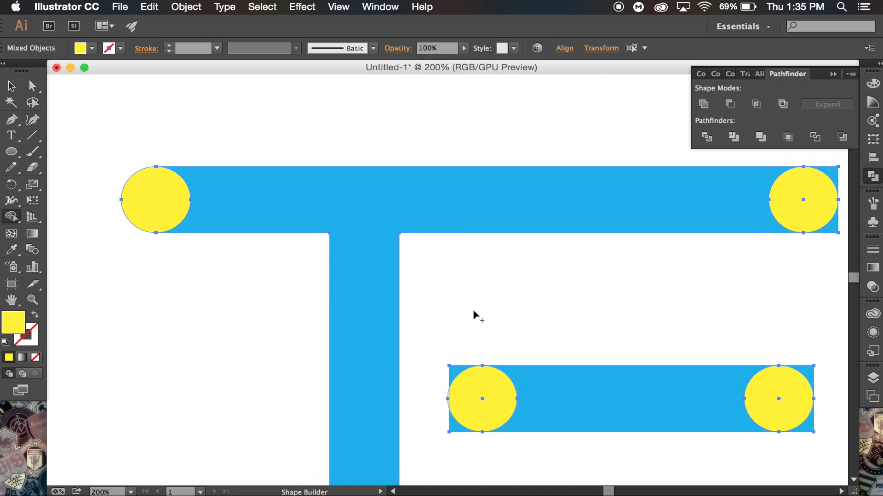
scroll(473, 311, right, 5)
scroll(473, 311, down, 1)
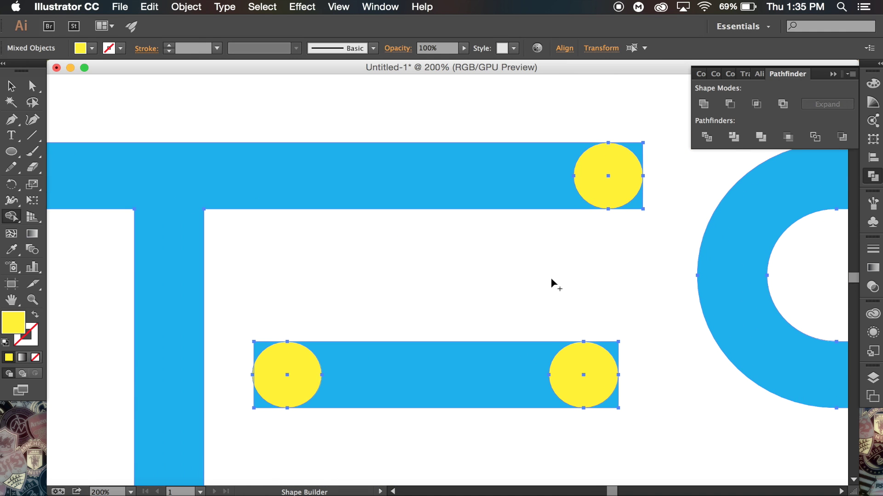
alt+click(638, 150)
alt+click(639, 207)
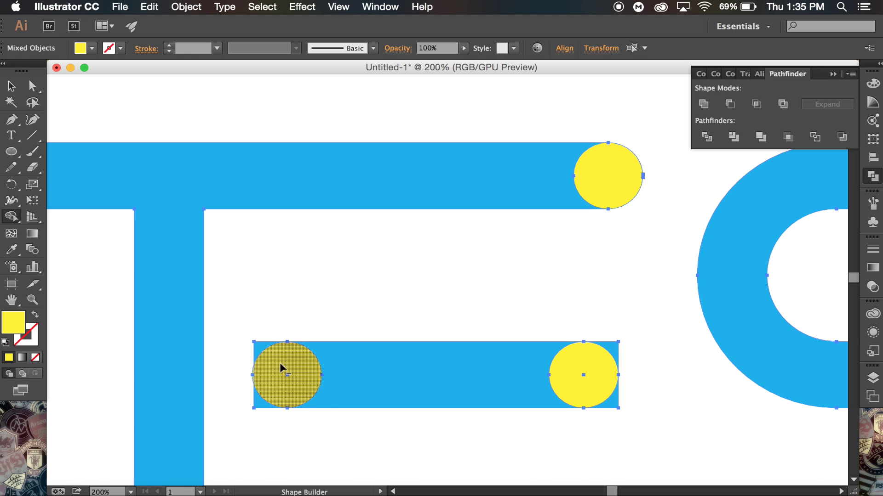
- Trim the corner pieces beside the left and right circles of the lower E bar
alt+click(262, 352)
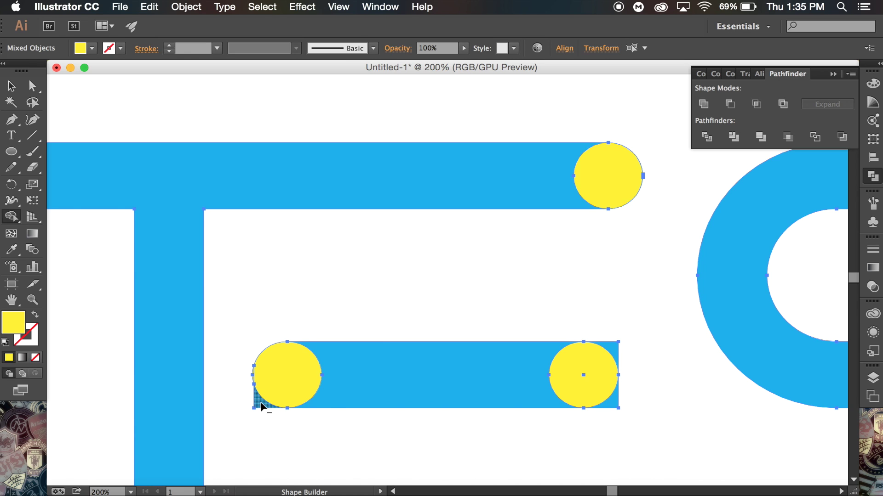
alt+click(261, 404)
alt+click(611, 403)
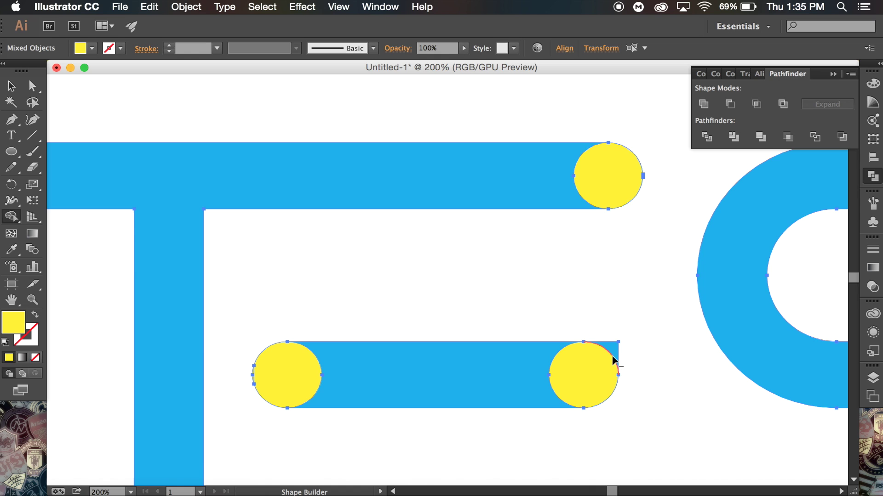
alt+click(614, 349)
scroll(349, 343, down, 10)
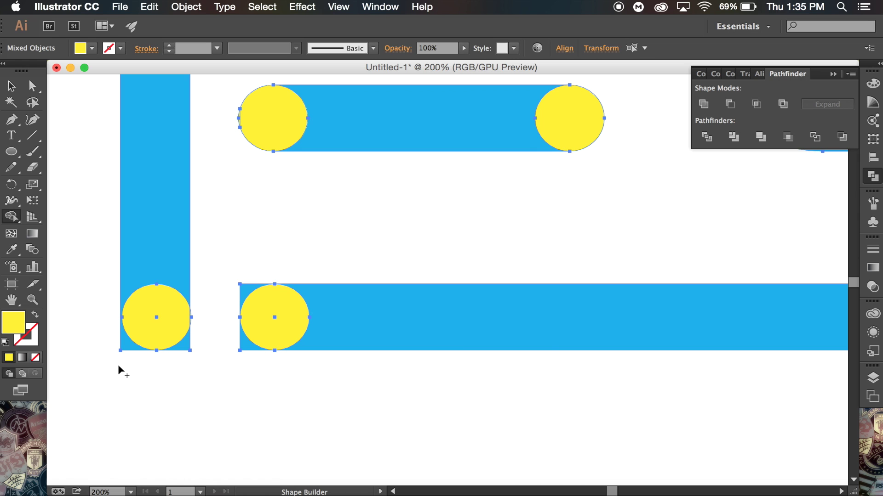
- Move the left yellow circle right so it sits centred in the T stem
key(super+equal)
key(super+equal)
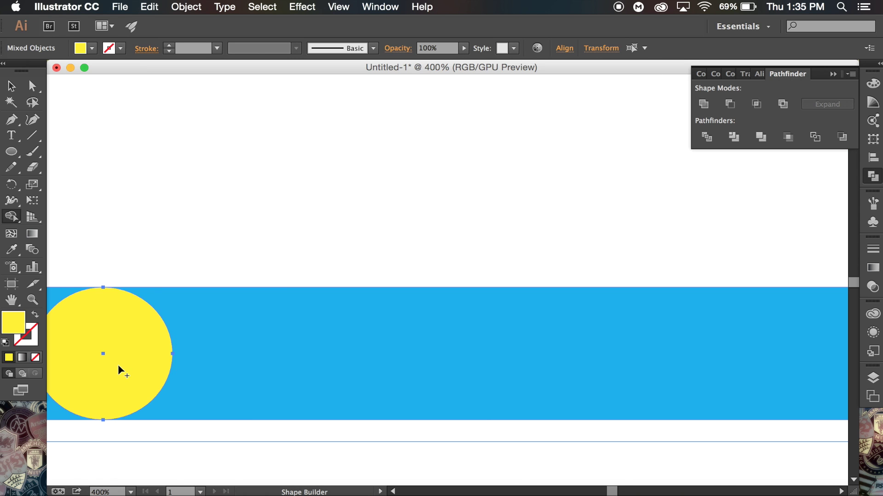
scroll(118, 365, left, 5)
scroll(117, 365, left, 3)
scroll(118, 365, down, 2)
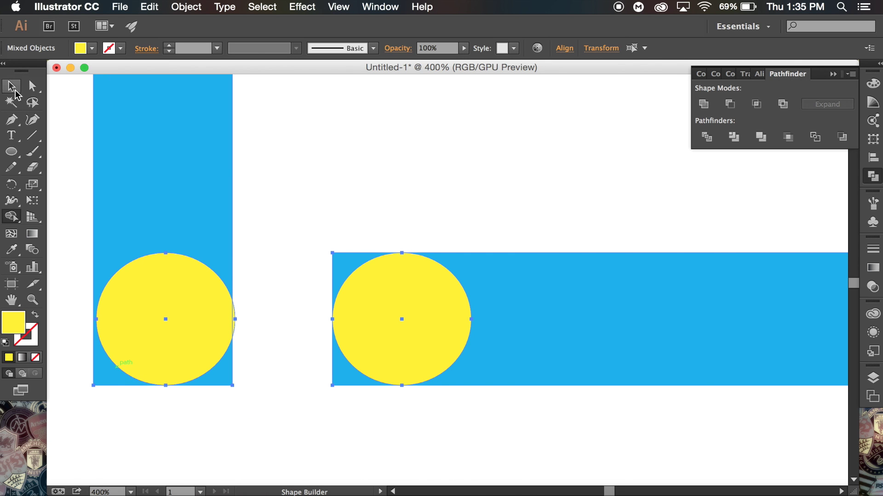
click(11, 86)
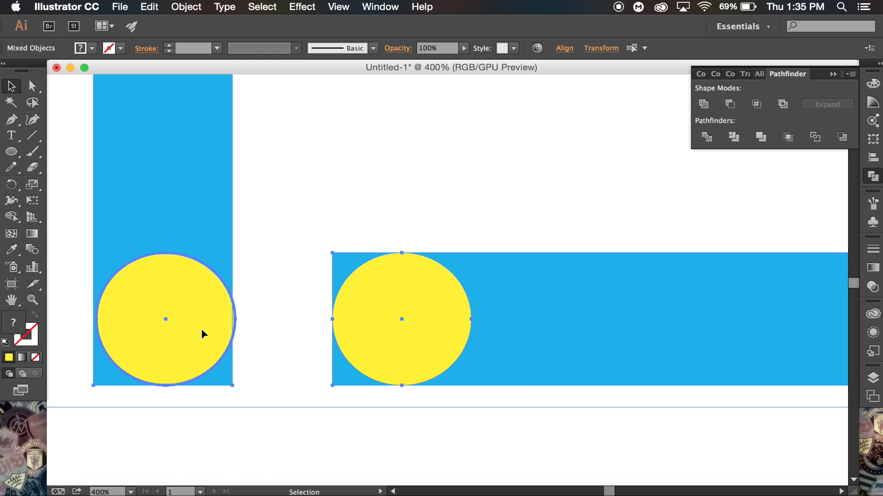
click(197, 433)
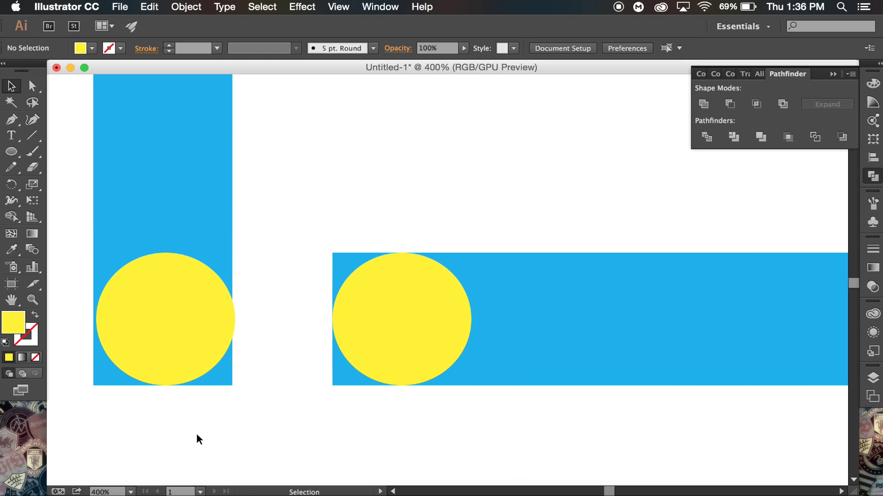
click(172, 320)
drag(182, 321, 181, 321)
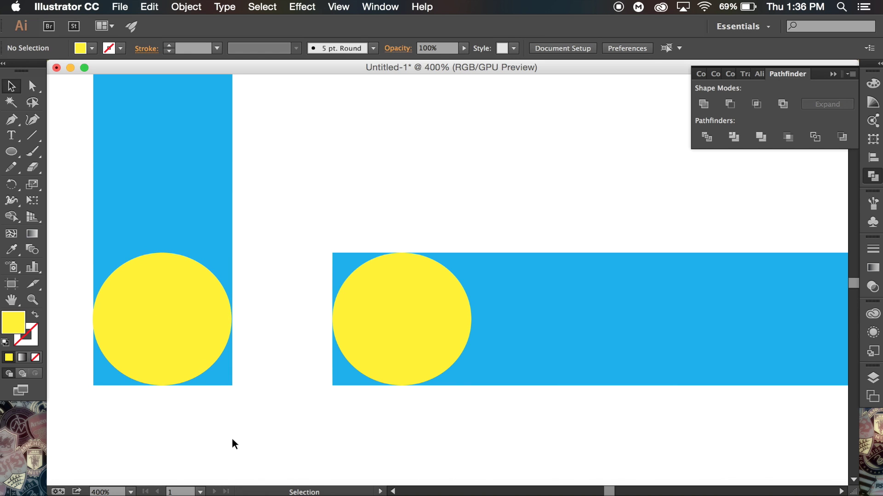
click(158, 333)
drag(152, 318, 175, 326)
click(222, 426)
key(super+0)
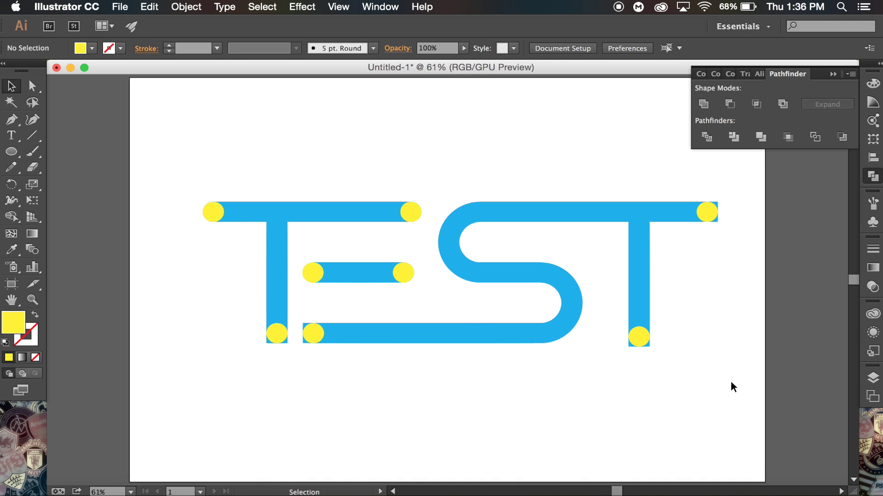
- Select all shapes and use Shape Builder to trim the corner by the second T's bottom circle
drag(751, 374, 202, 199)
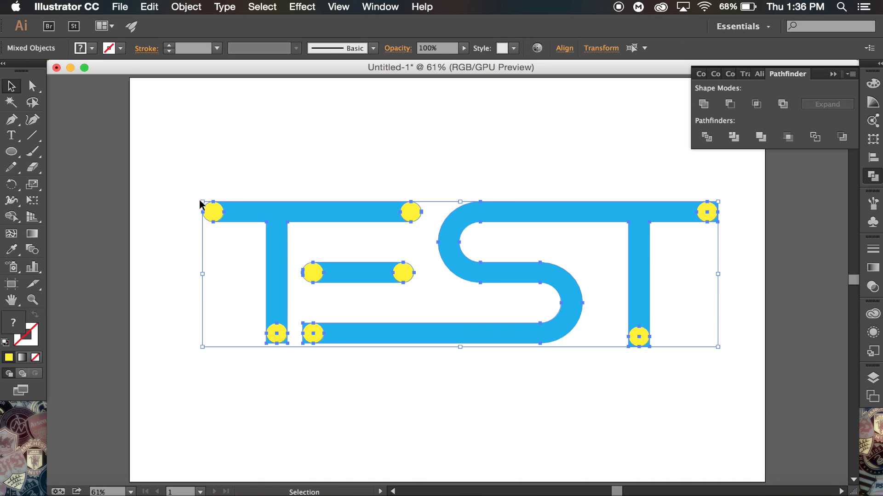
click(11, 216)
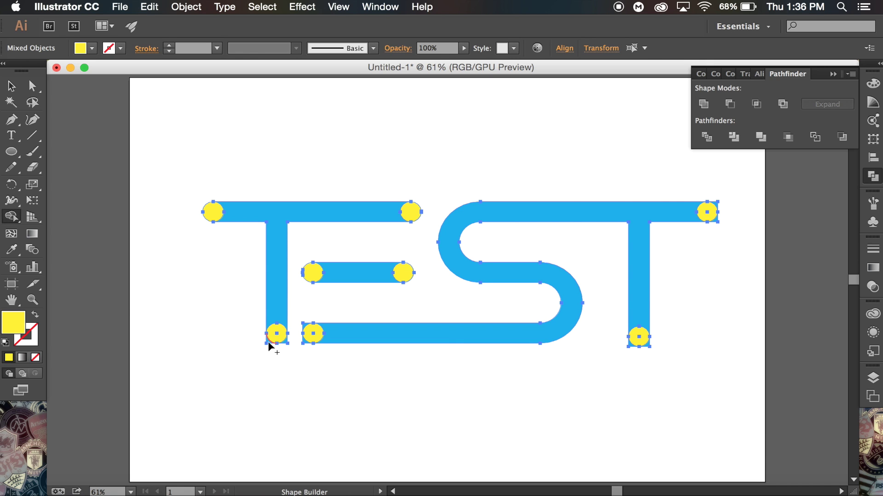
key(super+1)
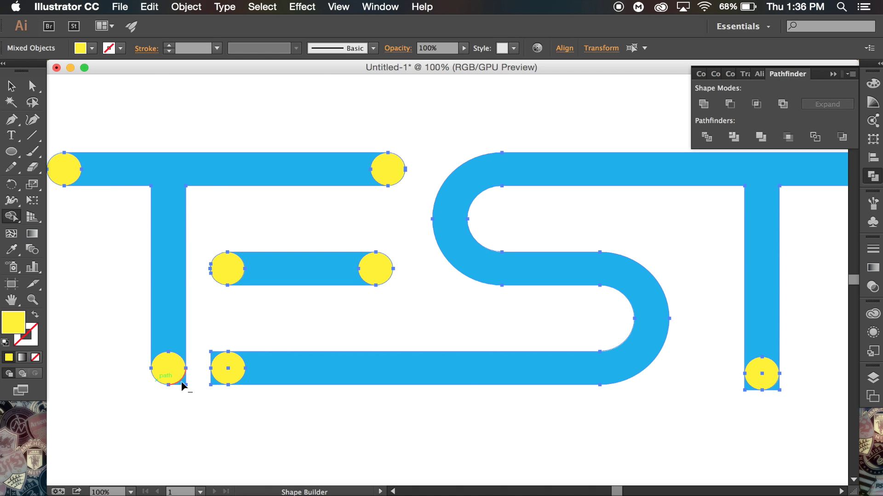
click(213, 379)
scroll(215, 359, right, 10)
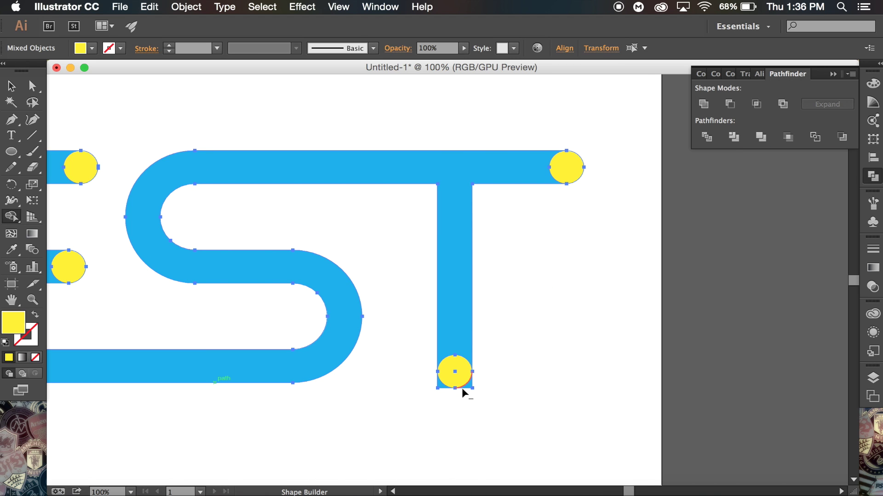
alt+click(469, 385)
key(super+0)
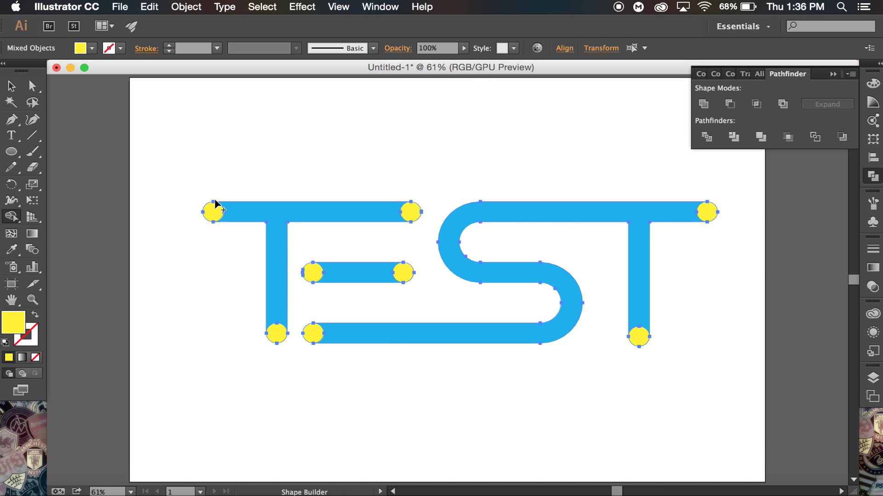
click(11, 86)
click(411, 388)
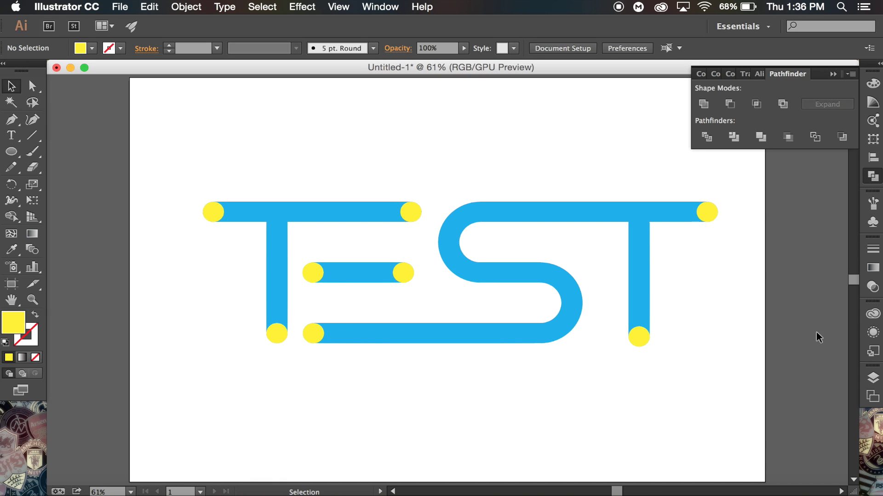
- Select all eight yellow end circles on T, E and T, and delete them
click(637, 336)
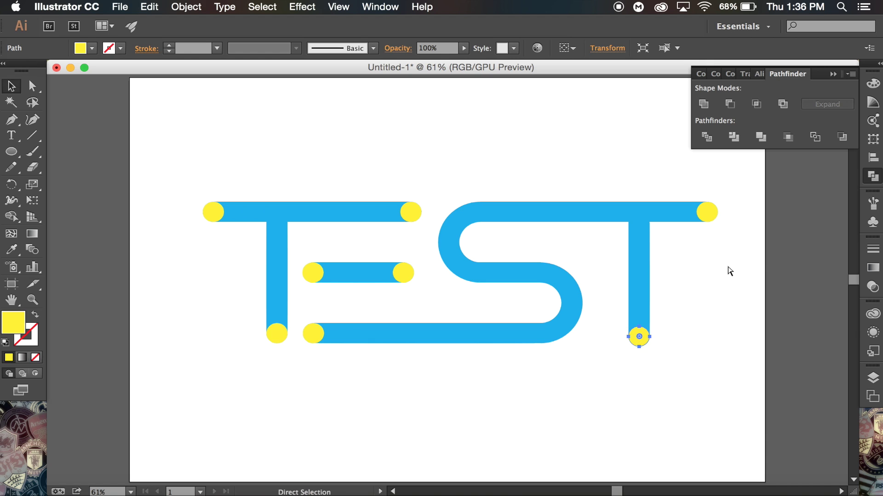
shift+click(711, 212)
shift+click(410, 212)
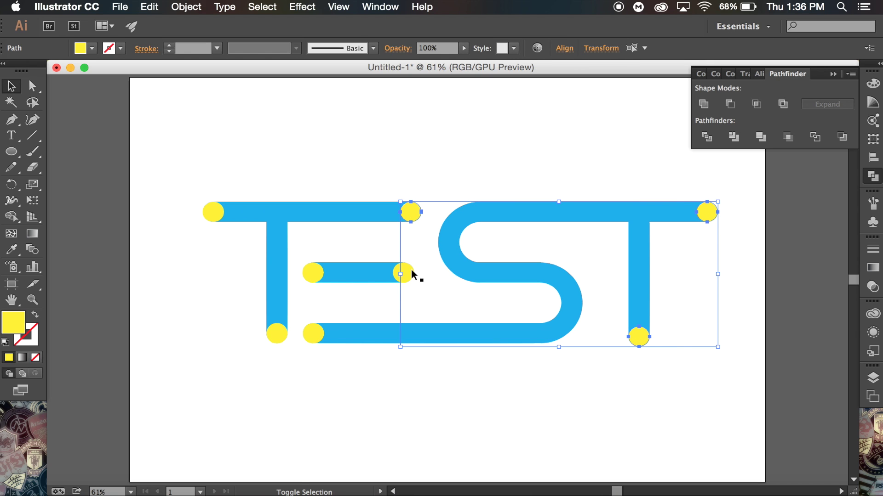
shift+click(405, 274)
shift+click(313, 274)
shift+click(312, 337)
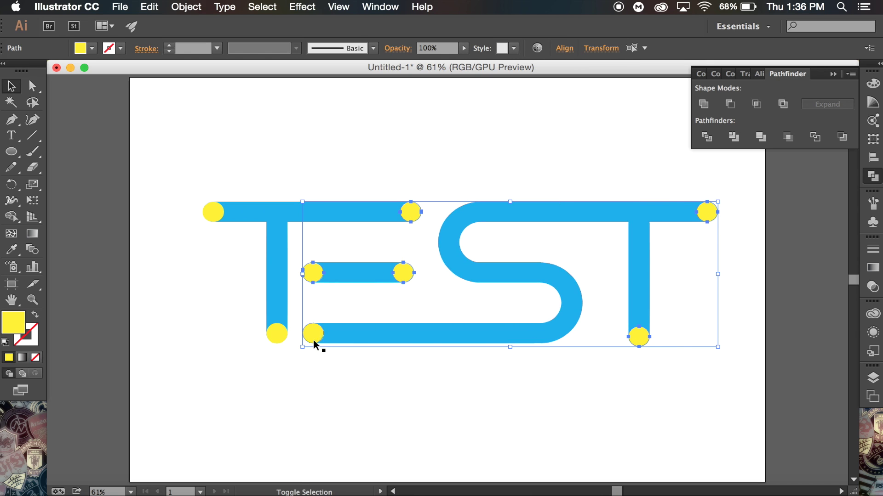
shift+click(277, 334)
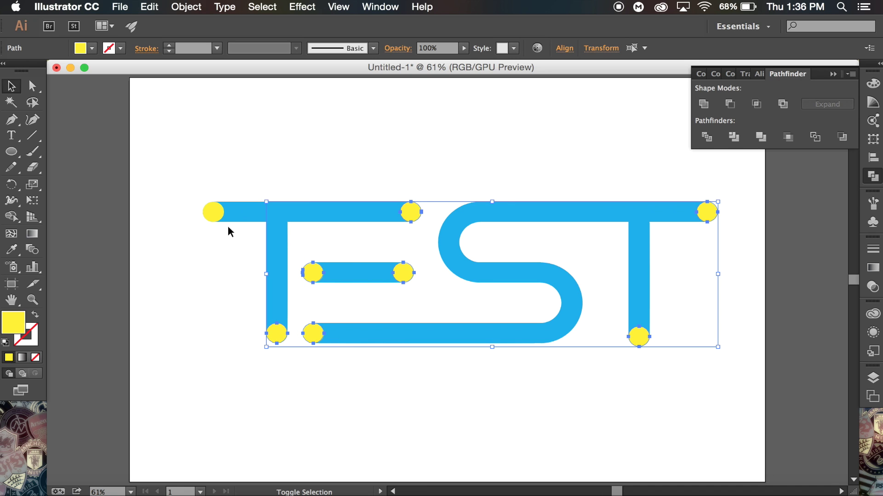
shift+click(211, 210)
key(Delete)
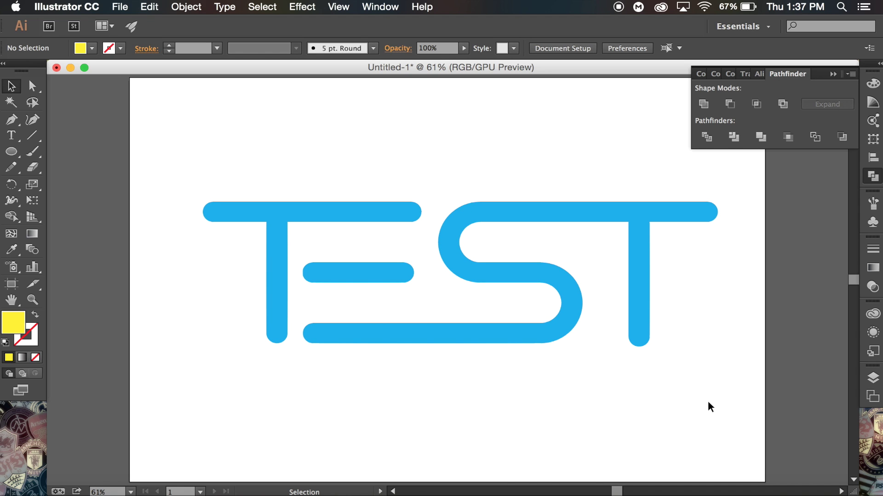
key(super+minus)
key(super+minus)
key(super+minus)
key(super+minus)
- Zoom to 66.67% and drag the TEST group about 30.57 pt left on the artboard
key(super+equal)
key(super+equal)
key(super+equal)
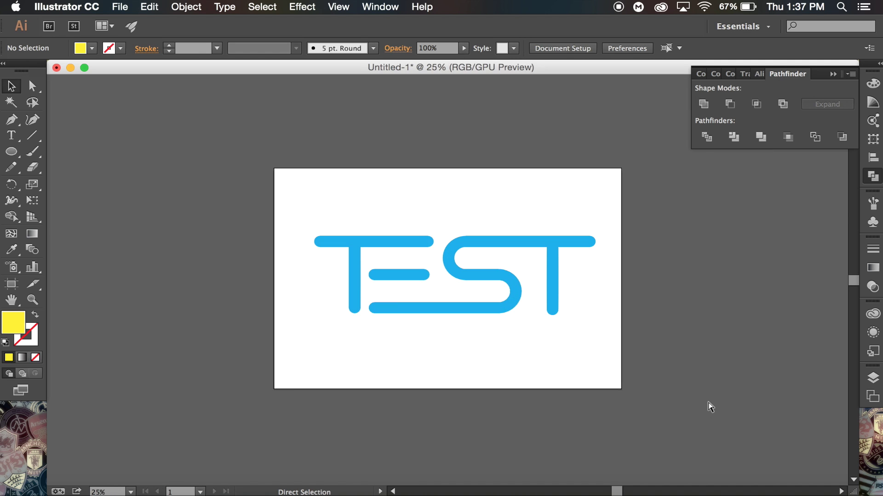
key(super+equal)
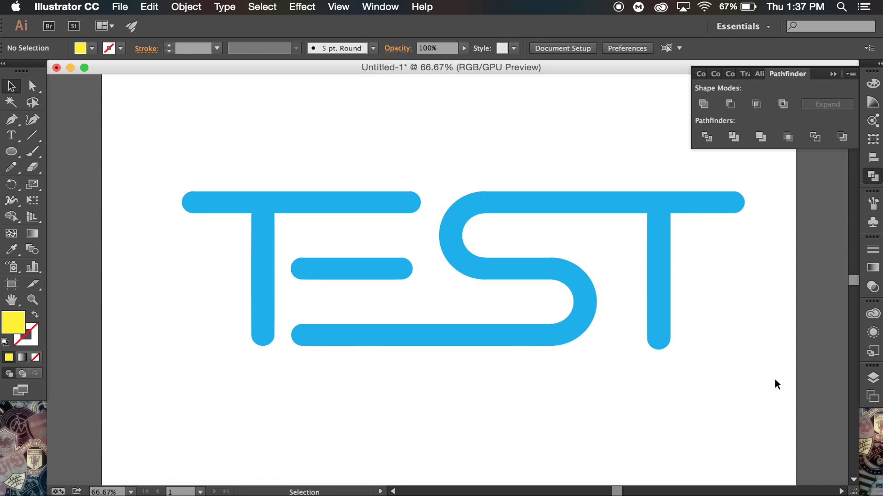
mouse_move(570, 275)
mouse_down()
mouse_move(576, 268)
mouse_move(548, 232)
mouse_move(557, 297)
mouse_move(561, 269)
mouse_up()
click(553, 369)
- Give the whole TEST group a gray stroke with 16 pt weight, then deselect to preview
drag(601, 380, 453, 226)
click(120, 48)
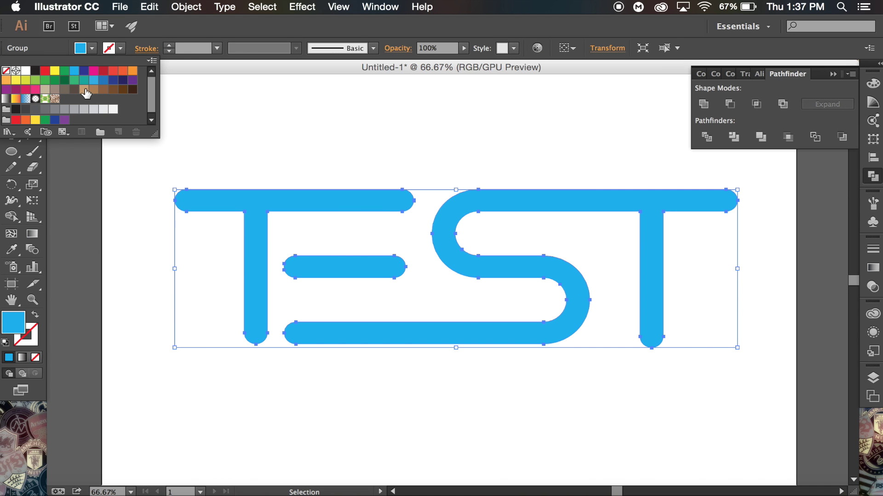
click(64, 109)
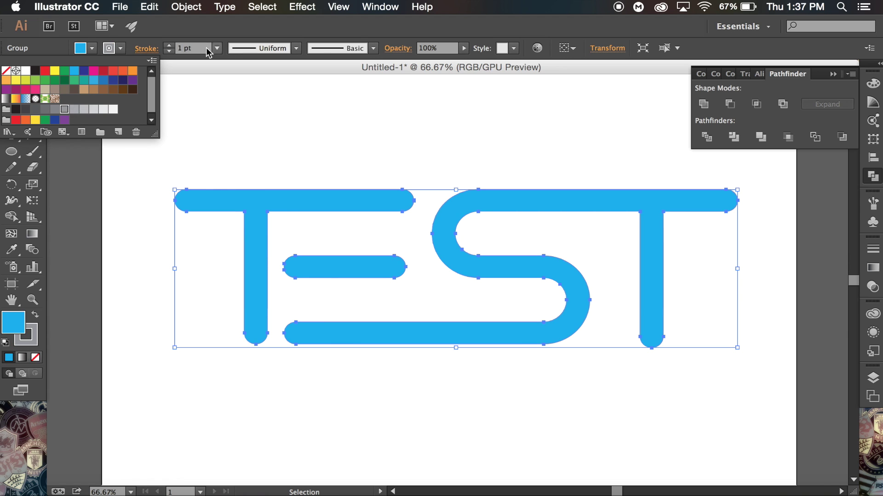
click(217, 48)
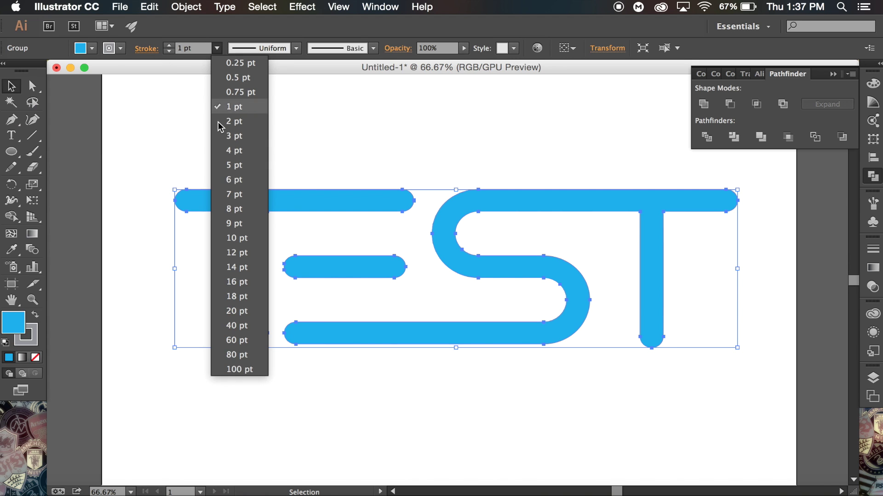
click(237, 281)
click(363, 399)
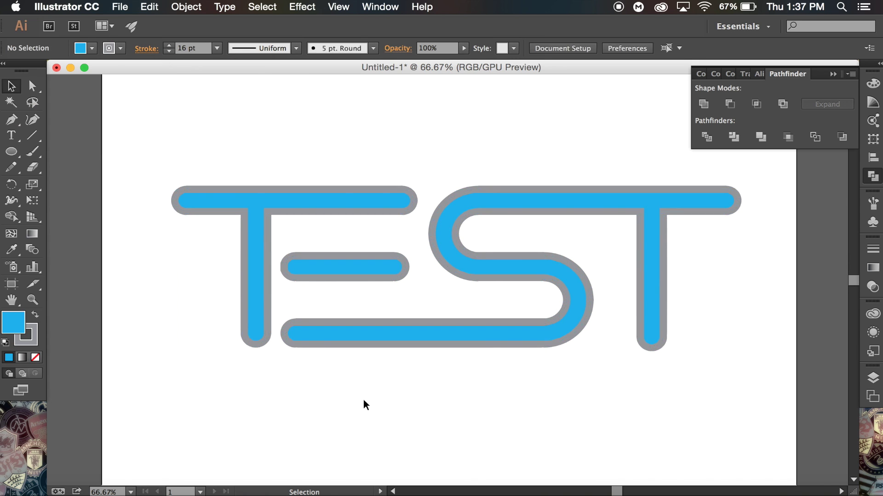